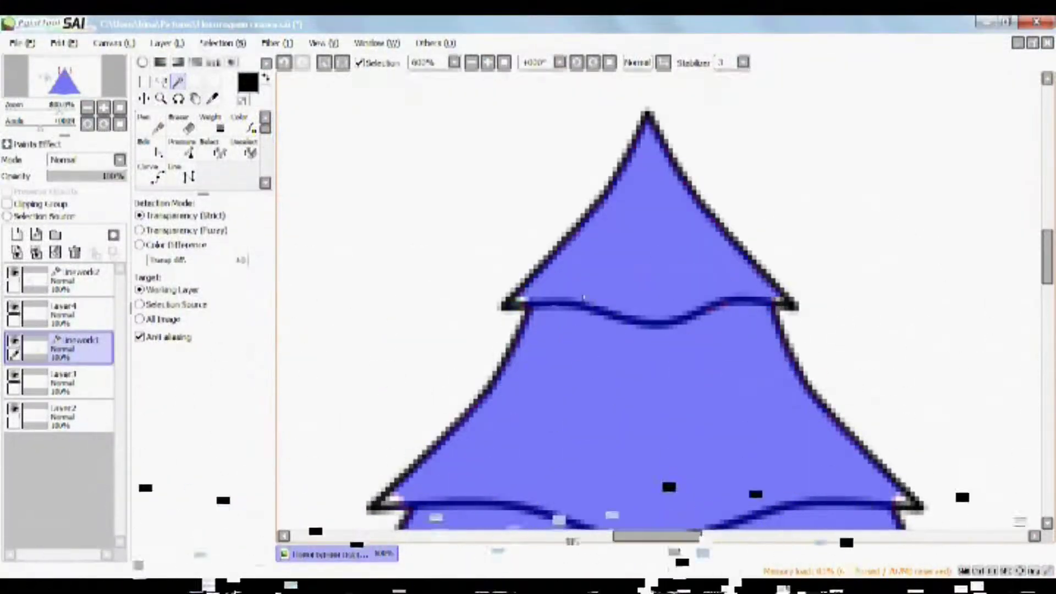
# Step: Examine the edges of the tree selection around the tier corners for unselected areas
pyautogui.scroll(2, 394, 229)
pyautogui.press('Home')
pyautogui.moveTo(676, 419); pyautogui.dragTo(328, 316)
pyautogui.scroll(1, 473, 441)
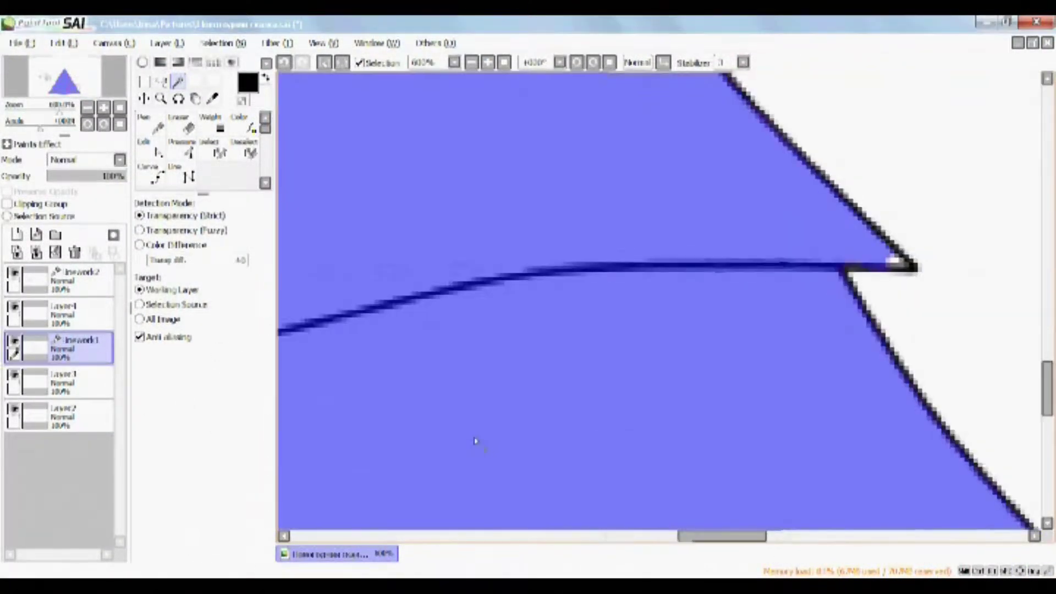
pyautogui.click(424, 356)
pyautogui.hotkey('ctrl', 'z')
pyautogui.press('Right')
pyautogui.press('Up')
pyautogui.press('Up')
pyautogui.press('Left')
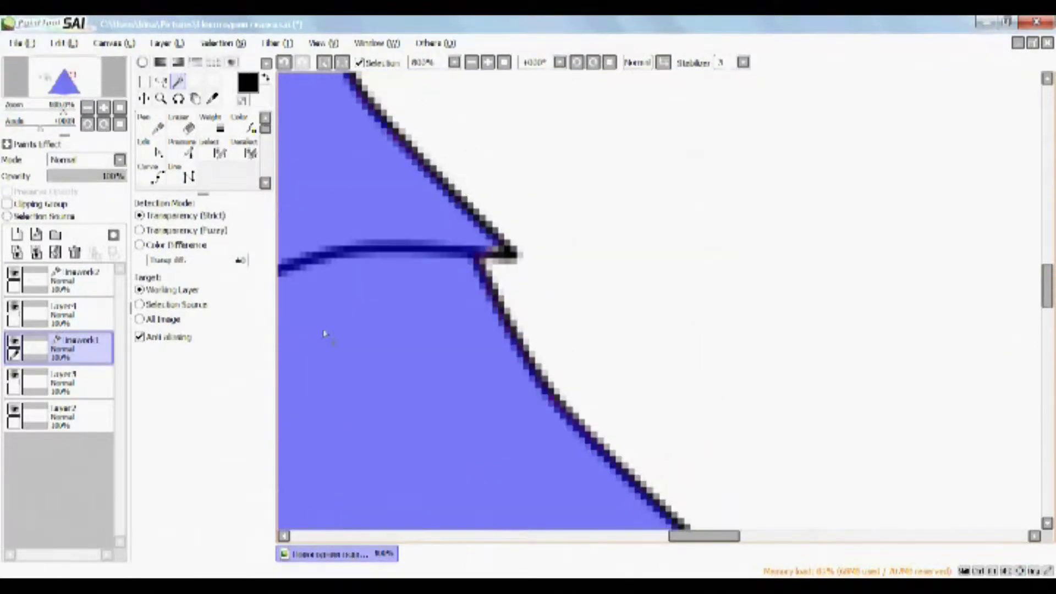
pyautogui.scroll(-5, 329, 336)
# Step: Fill the tree selection on Layer3 with green using a large Basic Brush, and pick a slightly darker green for shading
pyautogui.click(71, 383)
pyautogui.moveTo(265, 127); pyautogui.dragTo(265, 139)
pyautogui.click(213, 146)
pyautogui.click(141, 63)
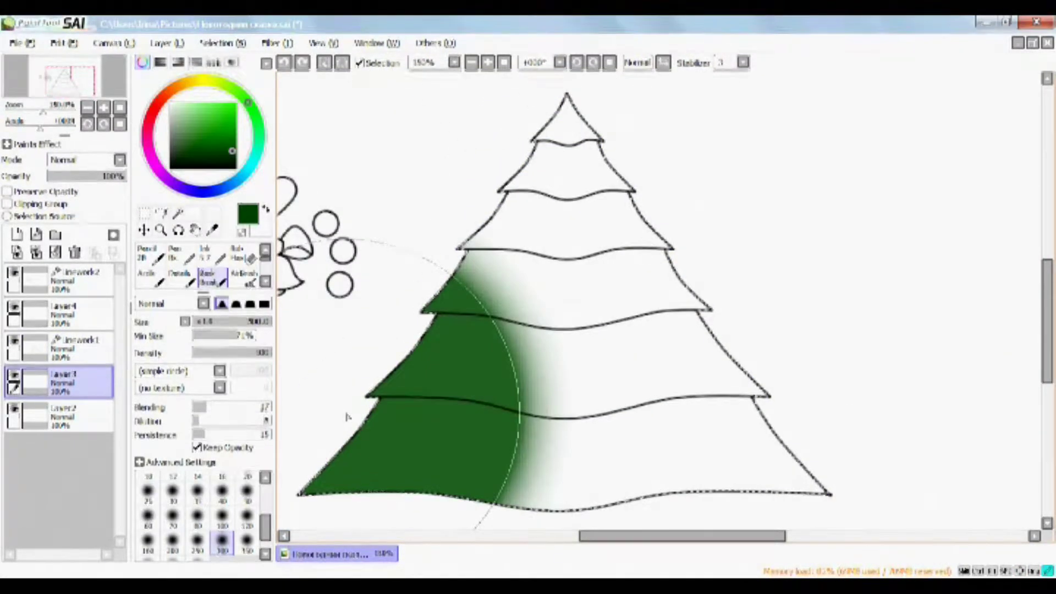
pyautogui.moveTo(348, 417)
pyautogui.mouseDown()
pyautogui.moveTo(631, 217)
pyautogui.moveTo(754, 451)
pyautogui.mouseUp()
pyautogui.click(222, 517)
pyautogui.click(236, 144)
pyautogui.moveTo(566, 117); pyautogui.dragTo(829, 469)
pyautogui.click(147, 516)
pyautogui.click(235, 149)
pyautogui.moveTo(558, 129); pyautogui.dragTo(499, 176)
pyautogui.hotkey('ctrl', 'z')
pyautogui.click(222, 492)
pyautogui.scroll(2, 555, 157)
pyautogui.moveTo(530, 231); pyautogui.dragTo(378, 462)
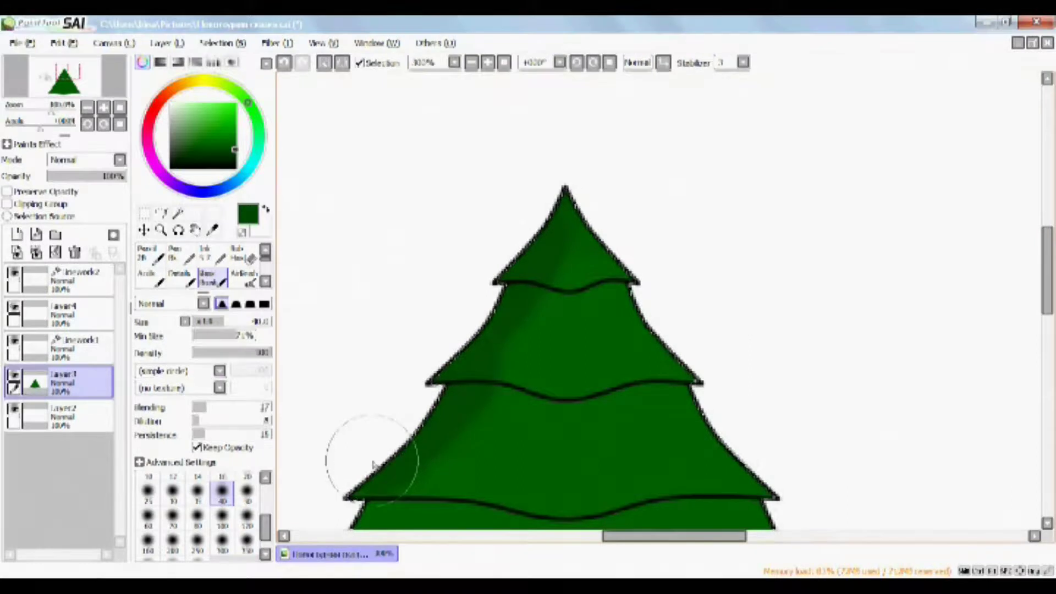
pyautogui.scroll(-2, 378, 469)
pyautogui.hotkey('ctrl', 'z')
# Step: Shade the left and right edges of the tree in dark green with the Basic Brush at size 25
pyautogui.click(147, 492)
pyautogui.moveTo(550, 170); pyautogui.dragTo(358, 440)
pyautogui.moveTo(581, 179); pyautogui.dragTo(756, 443)
pyautogui.moveTo(794, 457)
pyautogui.mouseDown()
pyautogui.moveTo(844, 160)
pyautogui.moveTo(849, 335)
pyautogui.moveTo(830, 308)
pyautogui.mouseUp()
pyautogui.moveTo(437, 159)
pyautogui.mouseDown()
pyautogui.moveTo(394, 298)
pyautogui.moveTo(308, 429)
pyautogui.mouseUp()
pyautogui.hotkey('ctrl', 'z')
# Step: Shade the tree's bottom edge and the area along the lower tier line in dark green
pyautogui.scroll(-1, 659, 300)
pyautogui.moveTo(506, 230)
pyautogui.mouseDown()
pyautogui.moveTo(419, 317)
pyautogui.moveTo(436, 461)
pyautogui.moveTo(850, 461)
pyautogui.moveTo(949, 448)
pyautogui.mouseUp()
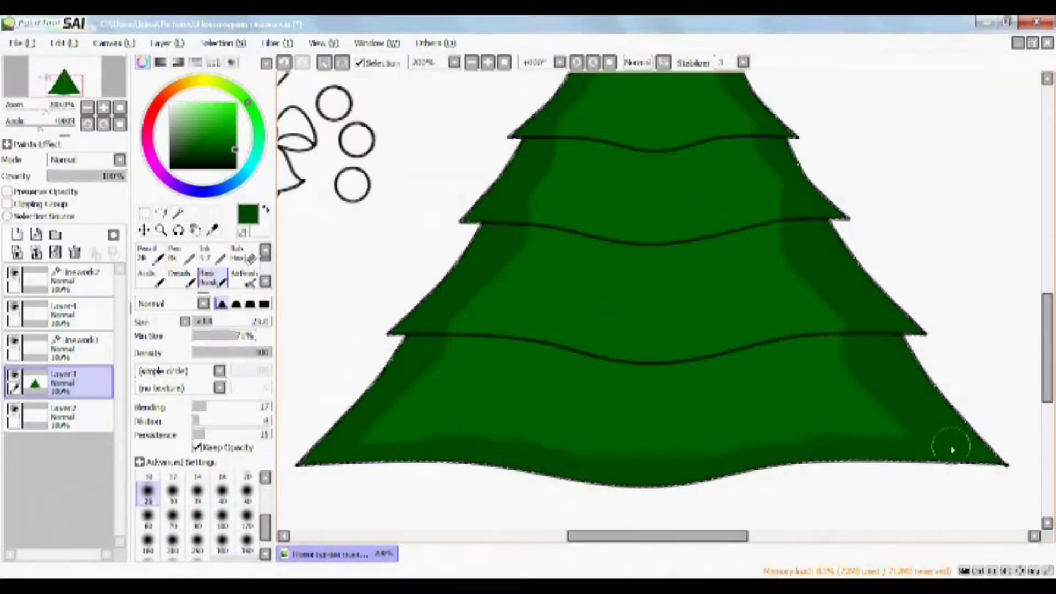
pyautogui.moveTo(450, 334); pyautogui.dragTo(831, 332)
pyautogui.scroll(-1, 209, 270)
pyautogui.click(150, 277)
pyautogui.scroll(-1, 187, 523)
pyautogui.click(172, 526)
pyautogui.press('Right')
pyautogui.moveTo(397, 364)
pyautogui.mouseDown()
pyautogui.moveTo(359, 406)
pyautogui.moveTo(448, 405)
pyautogui.mouseUp()
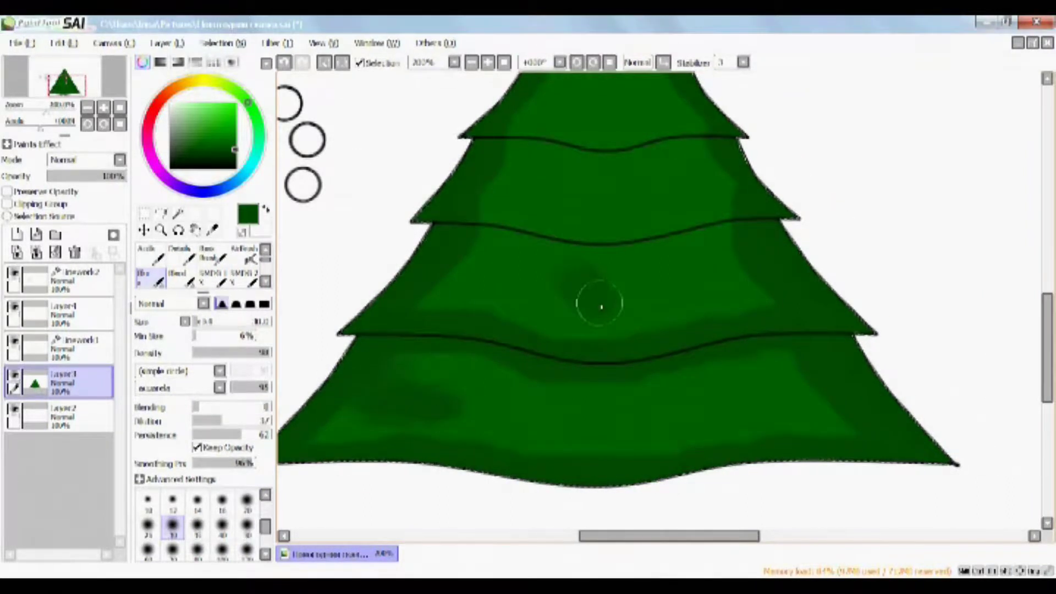
pyautogui.hotkey('ctrl', 'z')
# Step: Blend the dark shading into the bottom tier with the Blur brush at size 30 and density 100
pyautogui.scroll(-5, 209, 269)
pyautogui.moveTo(224, 293); pyautogui.dragTo(223, 306)
pyautogui.click(265, 554)
pyautogui.click(173, 530)
pyautogui.click(269, 378)
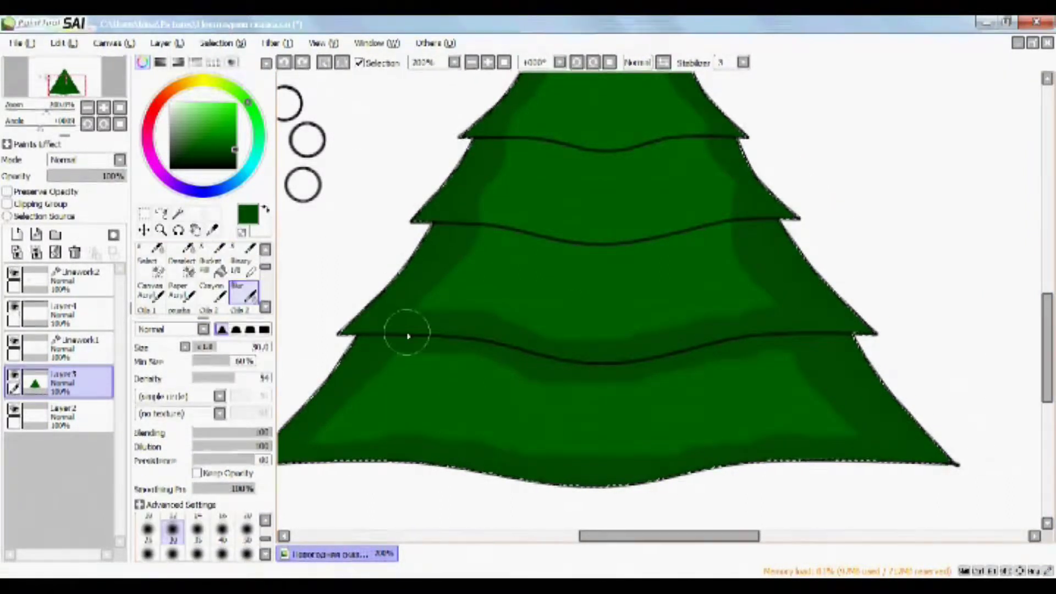
pyautogui.moveTo(398, 365); pyautogui.dragTo(352, 403)
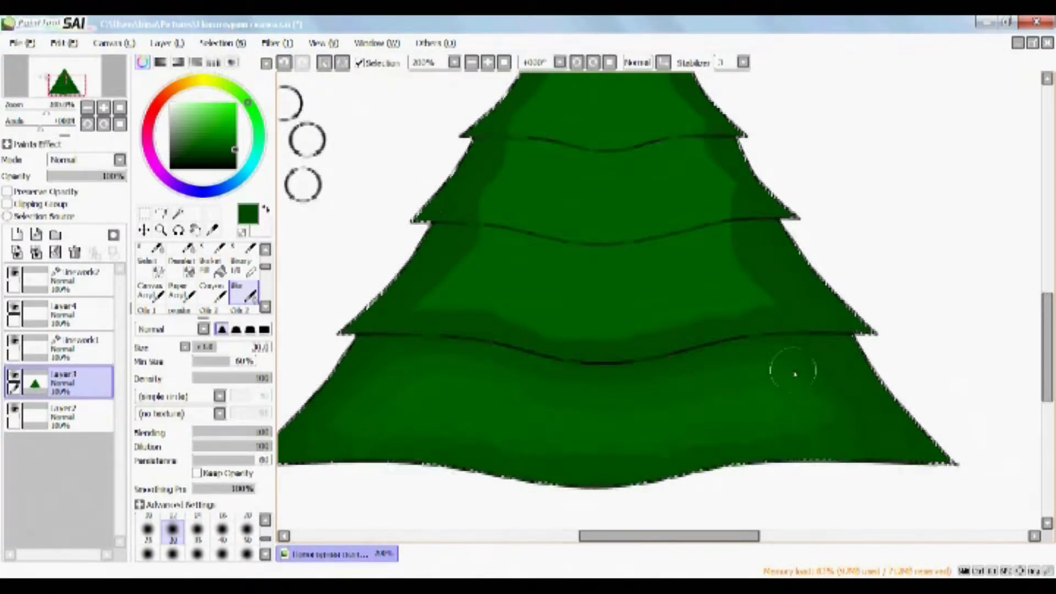
pyautogui.scroll(3, 790, 370)
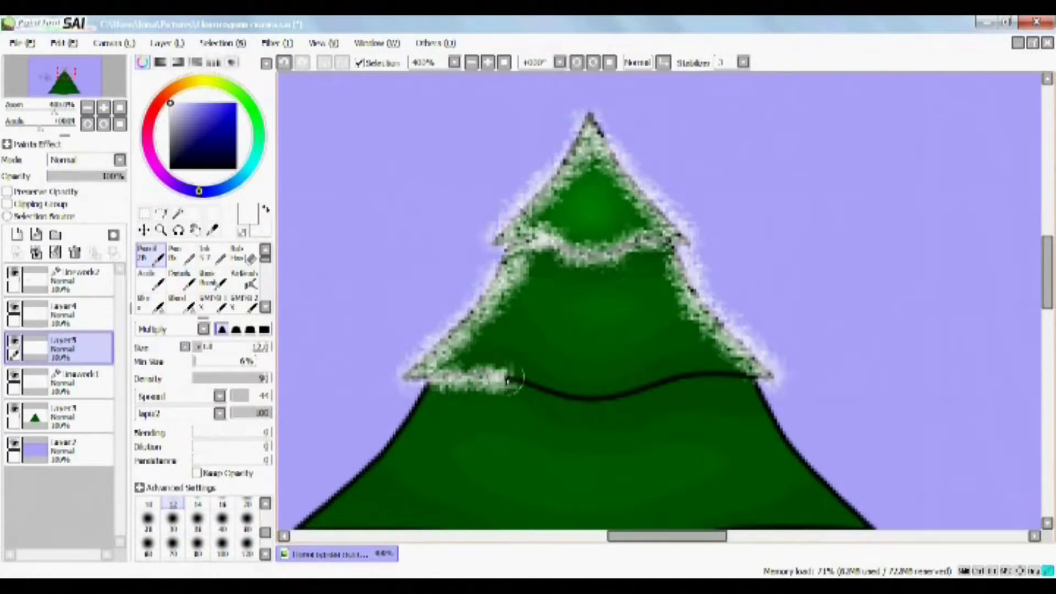
# Step: Paint white textured snow along the lower edges of the top two tiers on Layer5 with the size 12 pencil
pyautogui.moveTo(510, 379)
pyautogui.mouseDown()
pyautogui.moveTo(774, 381)
pyautogui.moveTo(444, 376)
pyautogui.mouseUp()
pyautogui.hotkey('ctrl', 'z')
pyautogui.hotkey('ctrl', 'z')
pyautogui.hotkey('ctrl', 'z')
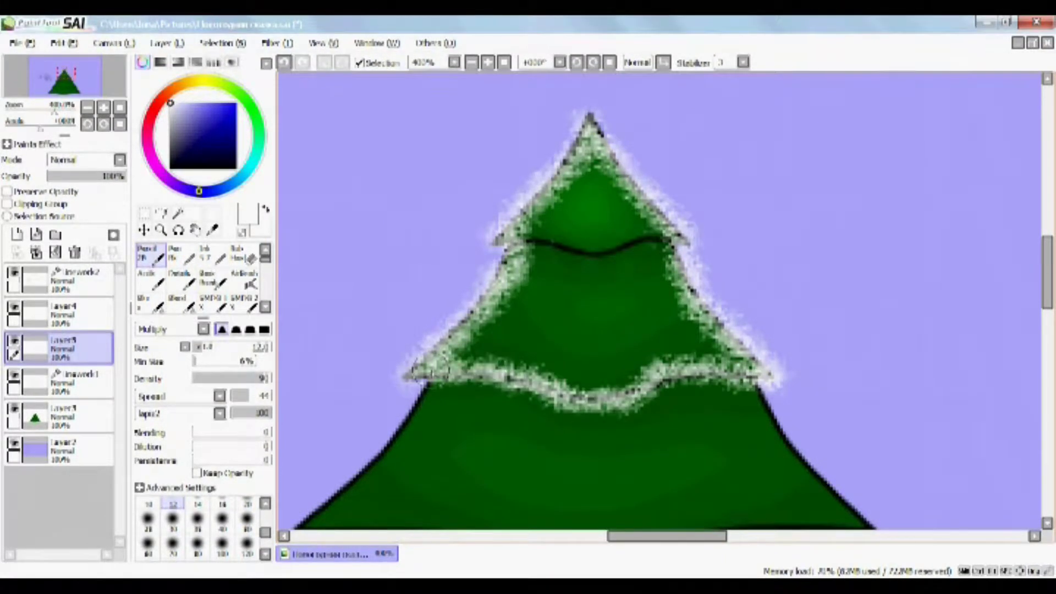
pyautogui.moveTo(675, 239)
pyautogui.mouseDown()
pyautogui.moveTo(621, 251)
pyautogui.moveTo(529, 241)
pyautogui.mouseUp()
# Step: Paint white snow along the side edges and lower edge of the third tier
pyautogui.moveTo(440, 380); pyautogui.dragTo(465, 281)
pyautogui.moveTo(459, 287); pyautogui.dragTo(326, 436)
pyautogui.moveTo(327, 436)
pyautogui.mouseDown()
pyautogui.moveTo(645, 469)
pyautogui.moveTo(909, 436)
pyautogui.moveTo(858, 396)
pyautogui.moveTo(785, 296)
pyautogui.mouseUp()
pyautogui.scroll(-1, 785, 308)
pyautogui.moveTo(792, 385); pyautogui.dragTo(804, 308)
# Step: Paint snow along the fourth tier's edges and down the fifth tier's right side, changing the pencil size to 14
pyautogui.moveTo(840, 332)
pyautogui.mouseDown()
pyautogui.moveTo(843, 358)
pyautogui.moveTo(755, 461)
pyautogui.moveTo(534, 465)
pyautogui.mouseUp()
pyautogui.hotkey('ctrl', 'z')
pyautogui.moveTo(438, 331); pyautogui.dragTo(349, 447)
pyautogui.moveTo(351, 448); pyautogui.dragTo(549, 485)
pyautogui.hotkey('ctrl', 'z')
pyautogui.moveTo(1047, 306); pyautogui.dragTo(1048, 335)
pyautogui.click(198, 503)
pyautogui.moveTo(350, 300)
pyautogui.mouseDown()
pyautogui.moveTo(507, 318)
pyautogui.moveTo(584, 344)
pyautogui.moveTo(913, 296)
pyautogui.moveTo(1002, 378)
pyautogui.mouseUp()
pyautogui.scroll(-1, 927, 264)
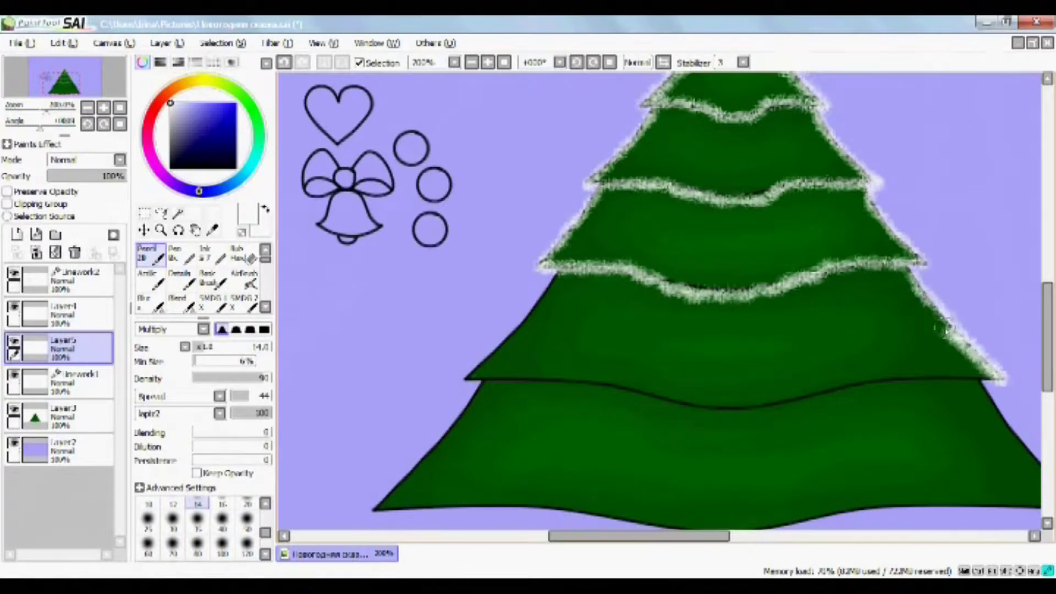
# Step: Redo the snow on the fifth tier's right edge and paint it along that tier's left edge
pyautogui.scroll(1, 1002, 378)
pyautogui.hotkey('ctrl', 'z')
pyautogui.moveTo(788, 124); pyautogui.dragTo(929, 290)
pyautogui.press('Left')
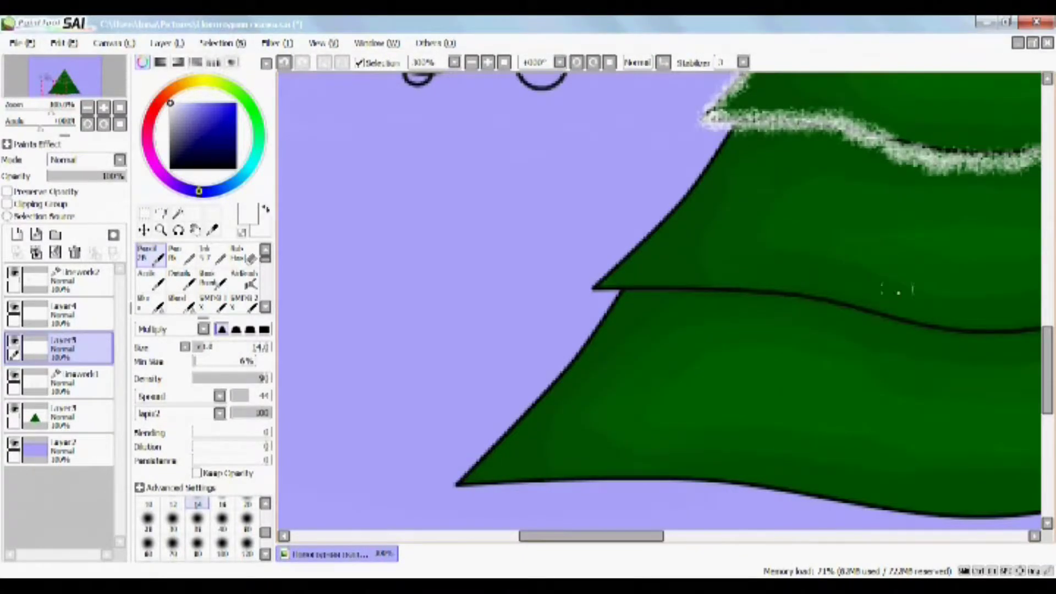
pyautogui.moveTo(730, 138); pyautogui.dragTo(601, 292)
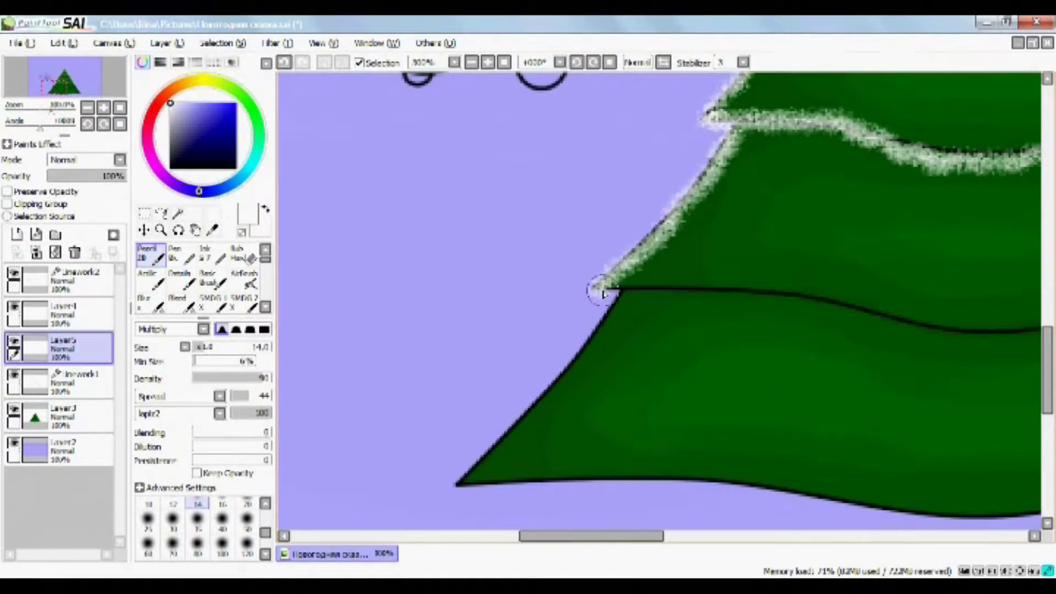
pyautogui.moveTo(594, 326)
pyautogui.mouseDown()
pyautogui.moveTo(475, 459)
pyautogui.moveTo(619, 307)
pyautogui.moveTo(430, 504)
pyautogui.moveTo(506, 430)
pyautogui.moveTo(621, 293)
pyautogui.mouseUp()
pyautogui.hotkey('ctrl', 'z')
pyautogui.hotkey('ctrl', 'z')
pyautogui.hotkey('ctrl', 'z')
pyautogui.moveTo(597, 287)
pyautogui.mouseDown()
pyautogui.moveTo(683, 184)
pyautogui.moveTo(610, 276)
pyautogui.mouseUp()
pyautogui.hotkey('ctrl', 'z')
# Step: Paint snow along the right edge of the bottom tier, redoing the stroke until it follows the outline
pyautogui.press('Right')
pyautogui.press('Down')
pyautogui.moveTo(778, 410); pyautogui.dragTo(621, 215)
pyautogui.hotkey('ctrl', 'z')
pyautogui.moveTo(621, 216); pyautogui.dragTo(797, 421)
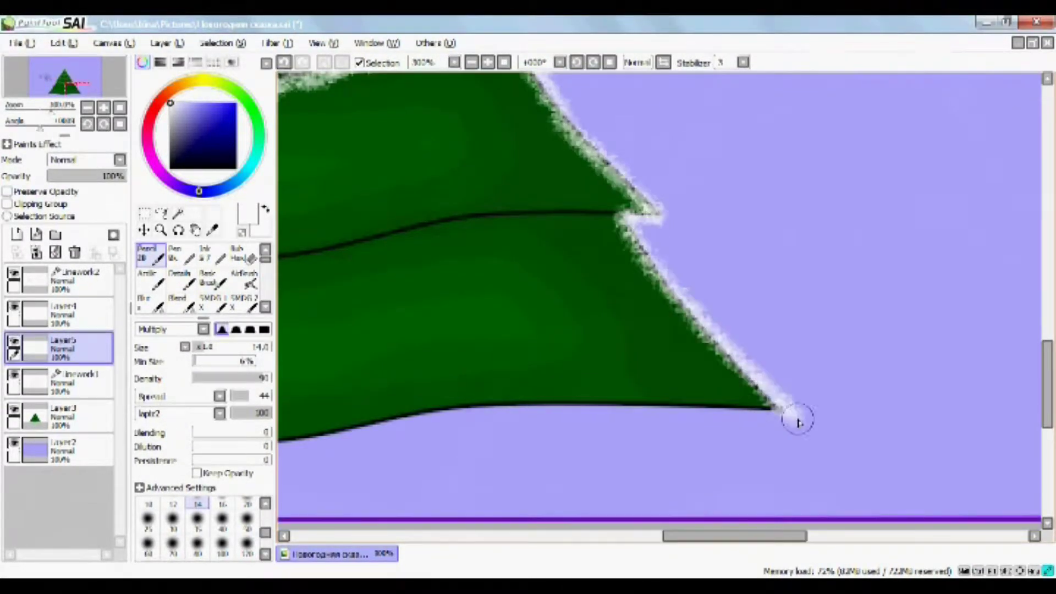
pyautogui.press('Left')
pyautogui.press('Down')
pyautogui.hotkey('ctrl', 'z')
pyautogui.moveTo(808, 385); pyautogui.dragTo(654, 218)
# Step: Paint snow along the fifth tier's lower edge and the bottom tier's left edge
pyautogui.press('pagedown')
pyautogui.press('pagedown')
pyautogui.press('End')
pyautogui.press('End')
pyautogui.press('End')
pyautogui.press('End')
pyautogui.press('End')
pyautogui.press('End')
pyautogui.press('Up')
pyautogui.moveTo(616, 94); pyautogui.dragTo(603, 344)
pyautogui.press('Delete')
pyautogui.press('Delete')
pyautogui.press('Delete')
pyautogui.press('Delete')
pyautogui.press('Delete')
pyautogui.press('Delete')
pyautogui.press('Down')
# Step: Paint snow along the tree's bottom edge with the pencil at size 16 and touch up the upper right edge
pyautogui.press(']')
pyautogui.moveTo(376, 393)
pyautogui.mouseDown()
pyautogui.moveTo(500, 390)
pyautogui.moveTo(583, 421)
pyautogui.moveTo(450, 394)
pyautogui.moveTo(726, 401)
pyautogui.mouseUp()
pyautogui.hotkey('ctrl', 'z')
pyautogui.hotkey('ctrl', 'z')
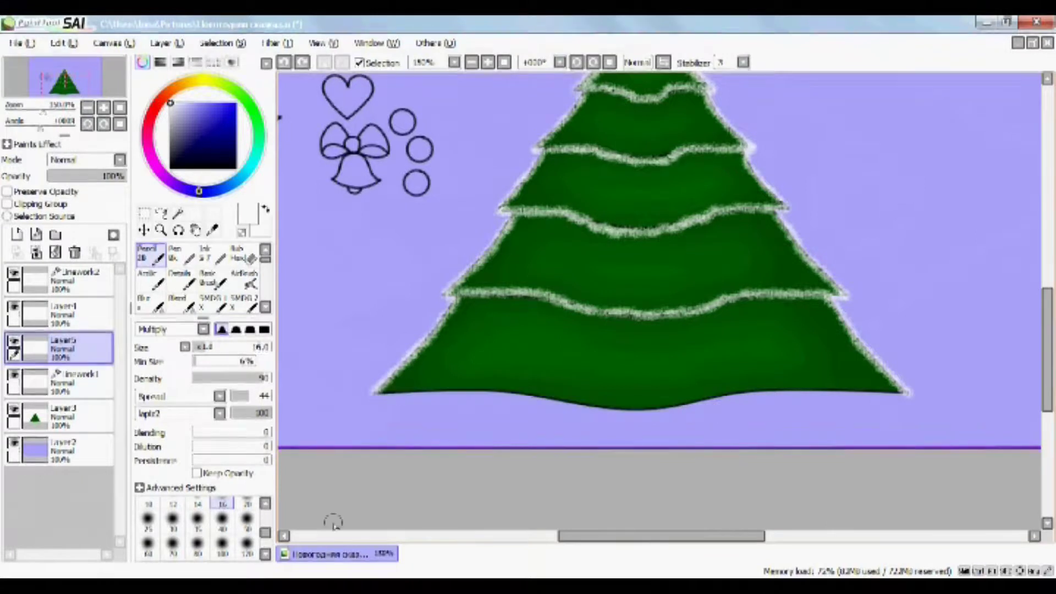
pyautogui.moveTo(905, 392)
pyautogui.mouseDown()
pyautogui.moveTo(700, 405)
pyautogui.moveTo(378, 392)
pyautogui.mouseUp()
pyautogui.moveTo(378, 392); pyautogui.dragTo(461, 297)
pyautogui.hotkey('ctrl', 'z')
pyautogui.moveTo(678, 102); pyautogui.dragTo(717, 204)
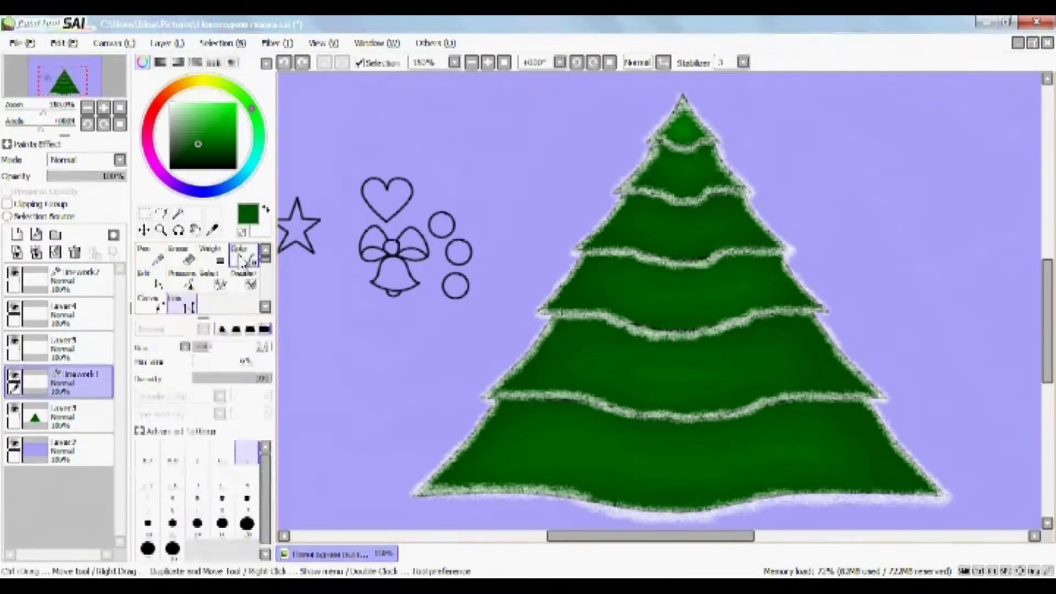
# Step: Recolor the tree's strokes on the Linework1 layer dark green and set their line weight to 4
pyautogui.click(242, 257)
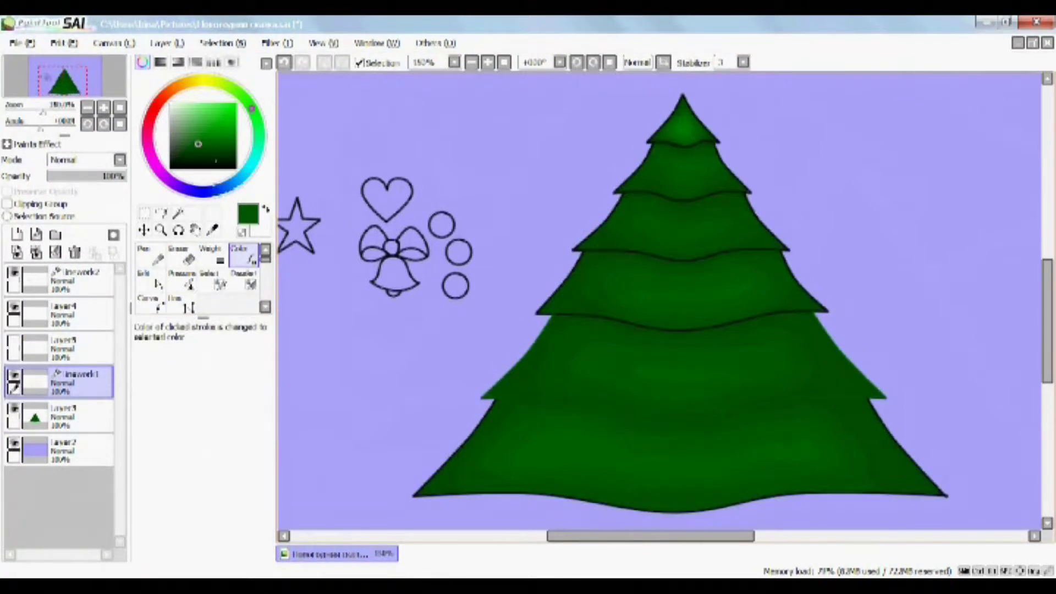
pyautogui.hscroll(1, 706, 208)
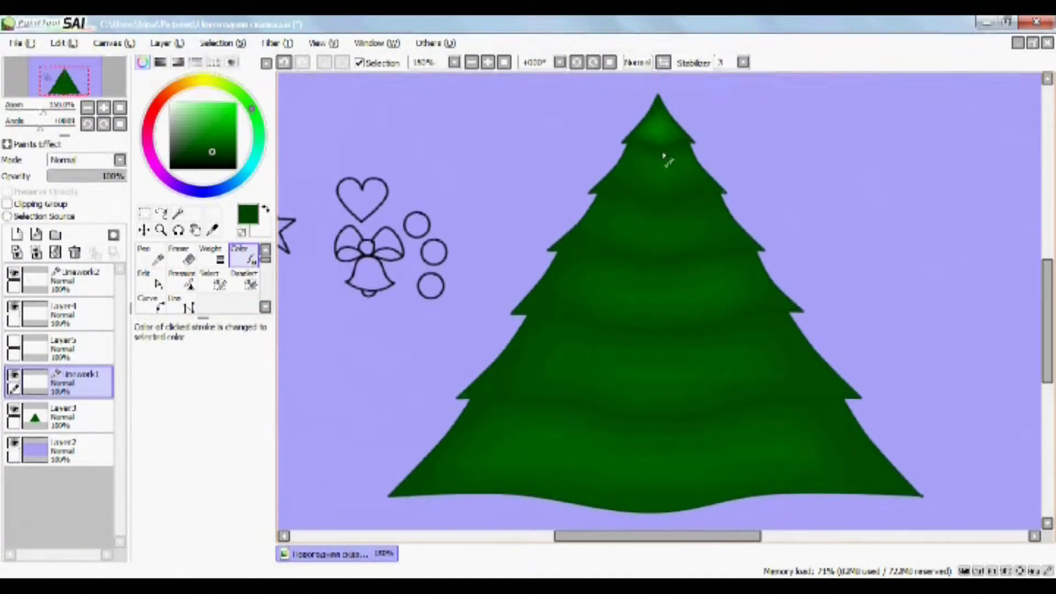
pyautogui.click(212, 256)
pyautogui.scroll(3, 585, 323)
pyautogui.click(246, 477)
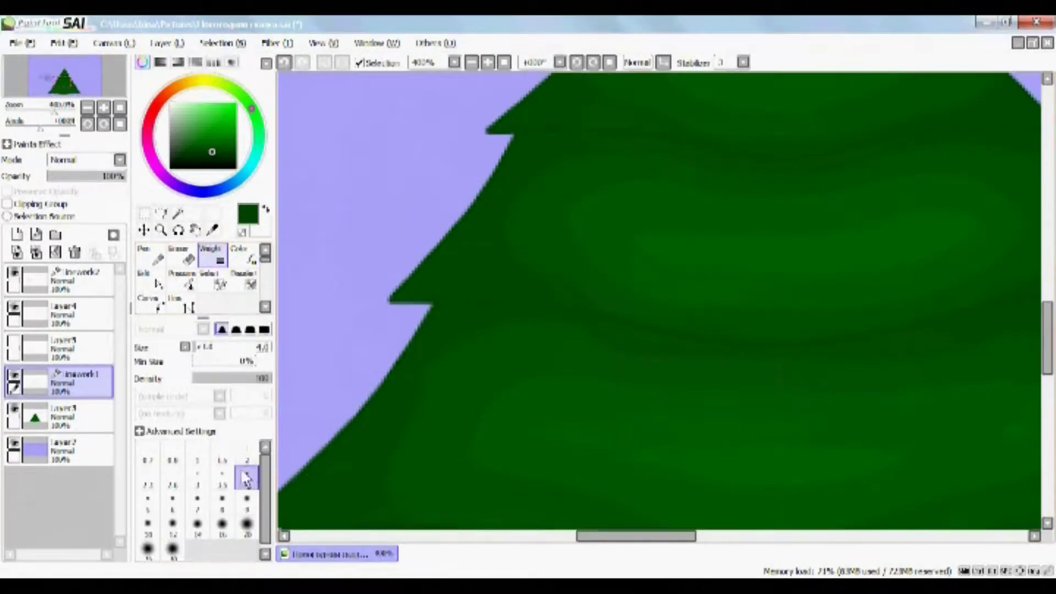
pyautogui.scroll(-3, 692, 216)
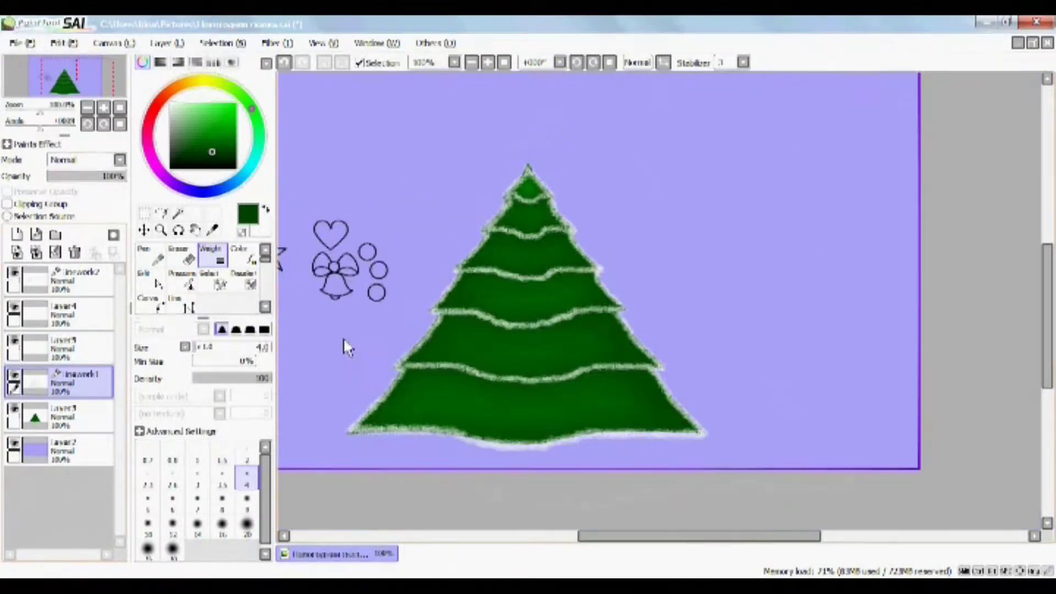
# Step: Repaint the snow along the third tier's lower edge on Layer5 with the white pencil at size 12
pyautogui.scroll(2, 330, 357)
pyautogui.scroll(2, 589, 229)
pyautogui.press('n')
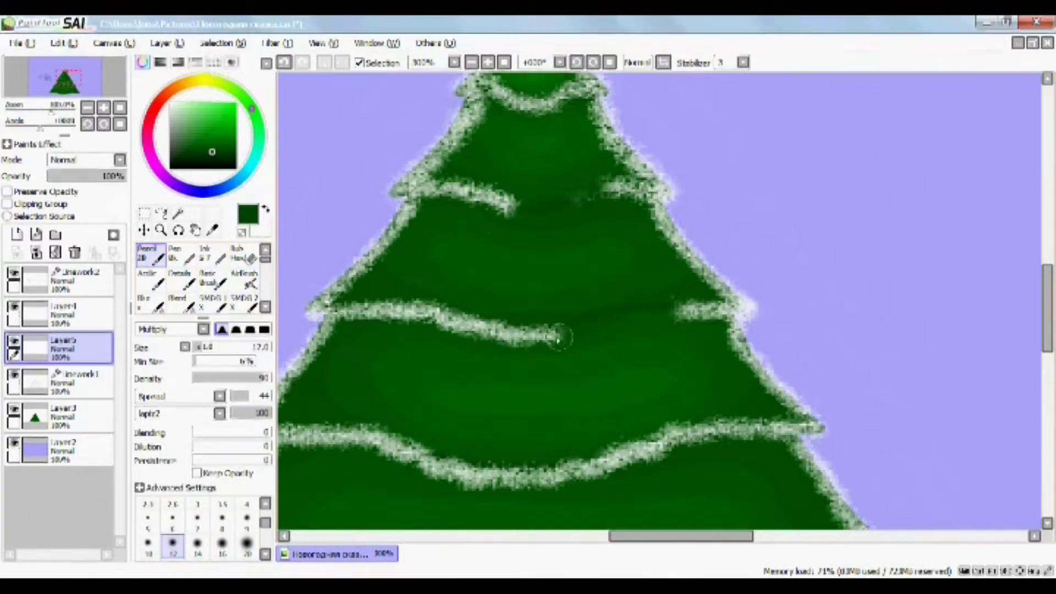
pyautogui.moveTo(663, 311); pyautogui.dragTo(550, 336)
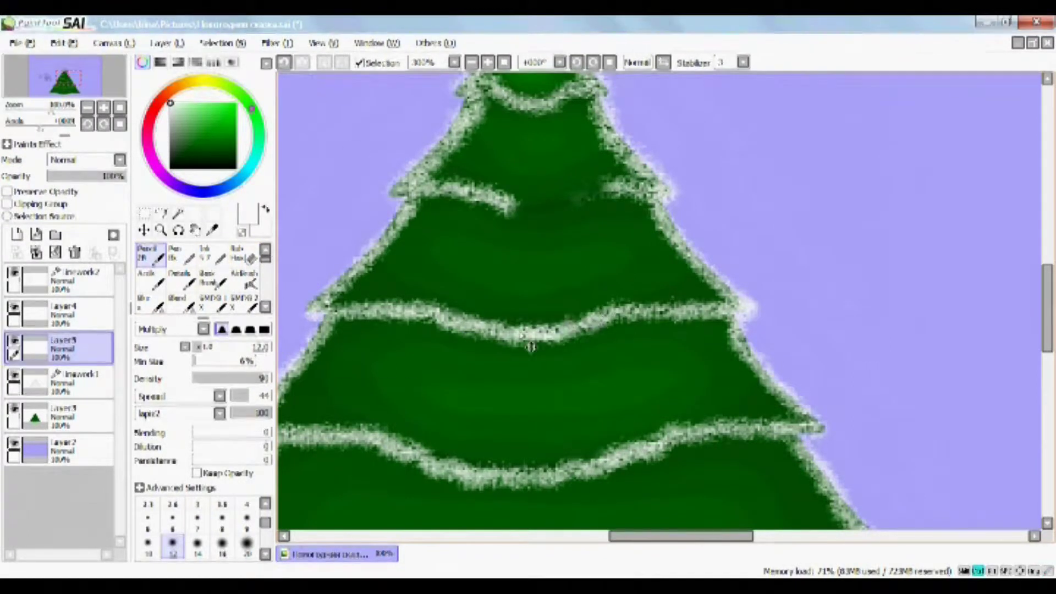
pyautogui.scroll(2, 702, 311)
pyautogui.moveTo(647, 261); pyautogui.dragTo(582, 269)
pyautogui.hotkey('ctrl', 'z')
pyautogui.moveTo(510, 281)
pyautogui.mouseDown()
pyautogui.moveTo(531, 290)
pyautogui.moveTo(633, 264)
pyautogui.moveTo(575, 278)
pyautogui.mouseUp()
# Step: Undo the last snow strokes and erase the snow along the lower edges of the top two tiers with the size 20 eraser
pyautogui.click(244, 255)
pyautogui.hotkey('ctrl', 'z')
pyautogui.hotkey('ctrl', 'z')
pyautogui.moveTo(509, 174); pyautogui.dragTo(554, 175)
pyautogui.moveTo(514, 282); pyautogui.dragTo(490, 275)
pyautogui.moveTo(600, 267); pyautogui.dragTo(618, 272)
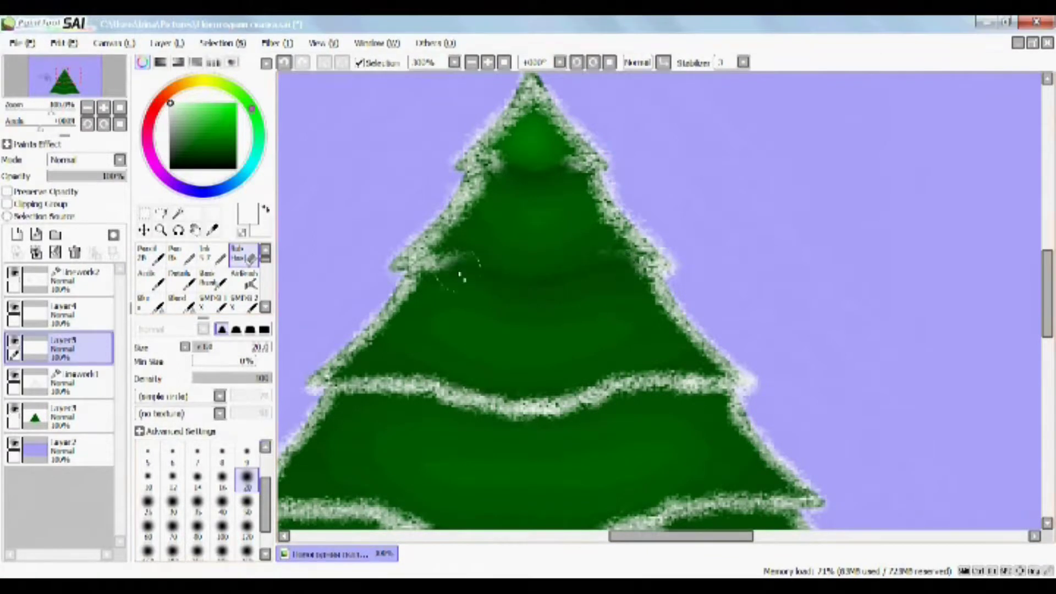
# Step: Repaint white snow along the lower edges of the top two tiers with the pencil
pyautogui.click(151, 254)
pyautogui.moveTo(474, 268); pyautogui.dragTo(652, 264)
pyautogui.moveTo(580, 164)
pyautogui.mouseDown()
pyautogui.moveTo(495, 158)
pyautogui.moveTo(550, 177)
pyautogui.mouseUp()
pyautogui.hotkey('ctrl', 'z')
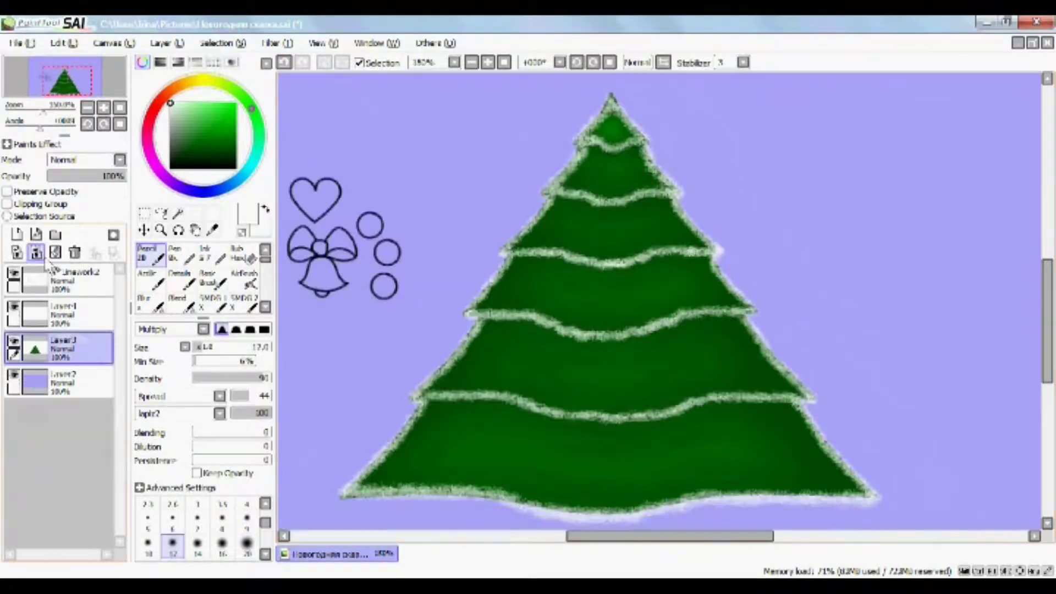
pyautogui.doubleClick(53, 352)
pyautogui.press('Return')
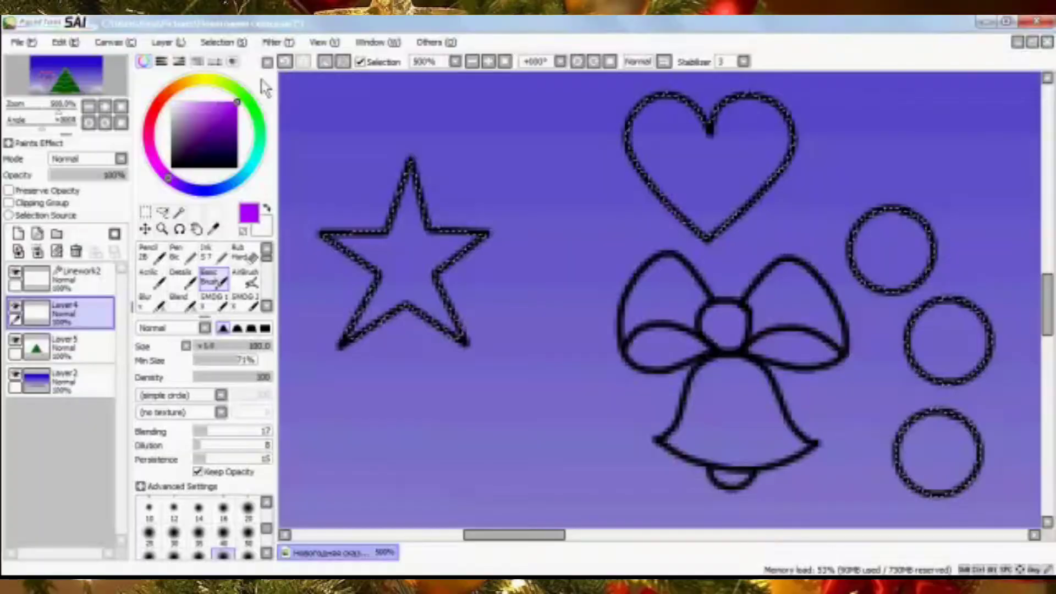
# Step: Fill the lowest circle on Layer4 with bright purple using the Basic Brush, and pick a darker purple for shading
pyautogui.moveTo(939, 459)
pyautogui.mouseDown()
pyautogui.moveTo(948, 430)
pyautogui.moveTo(724, 381)
pyautogui.moveTo(683, 425)
pyautogui.mouseUp()
pyautogui.click(199, 508)
pyautogui.click(237, 132)
pyautogui.click(284, 61)
pyautogui.moveTo(755, 412); pyautogui.dragTo(683, 425)
pyautogui.click(284, 61)
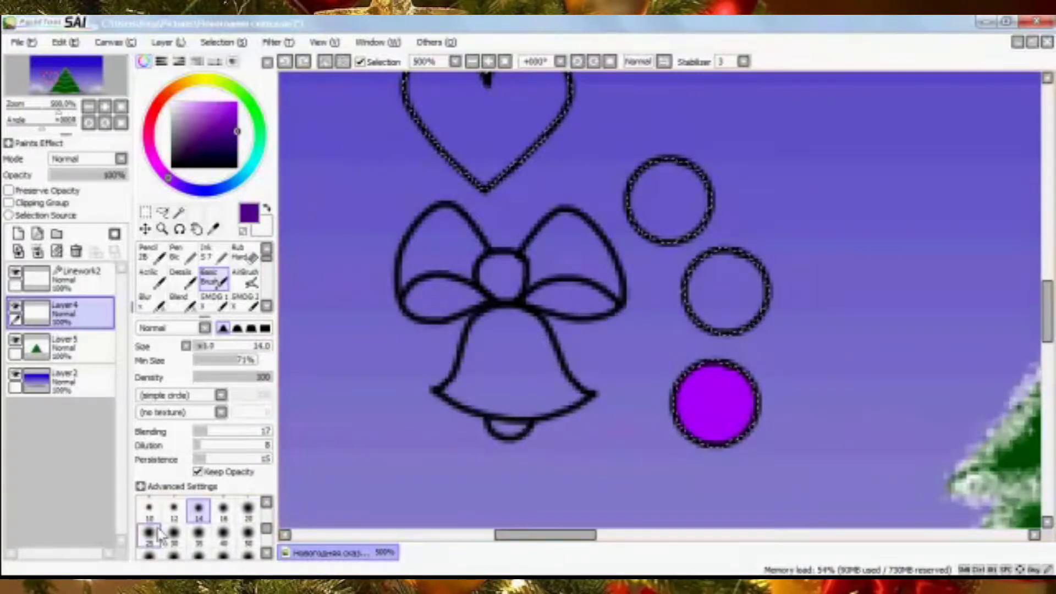
# Step: Shade the purple ball's lower part in dark purple and add a light pink highlight near its top at brush size 10
pyautogui.click(149, 508)
pyautogui.moveTo(749, 406)
pyautogui.mouseDown()
pyautogui.moveTo(696, 442)
pyautogui.moveTo(753, 406)
pyautogui.mouseUp()
pyautogui.hotkey('ctrl', 'z')
pyautogui.click(184, 132)
pyautogui.moveTo(687, 374); pyautogui.dragTo(730, 366)
# Step: Blend the shadow and highlight on the purple ball smoothly with the Blur brush at size 8
pyautogui.scroll(-3, 244, 283)
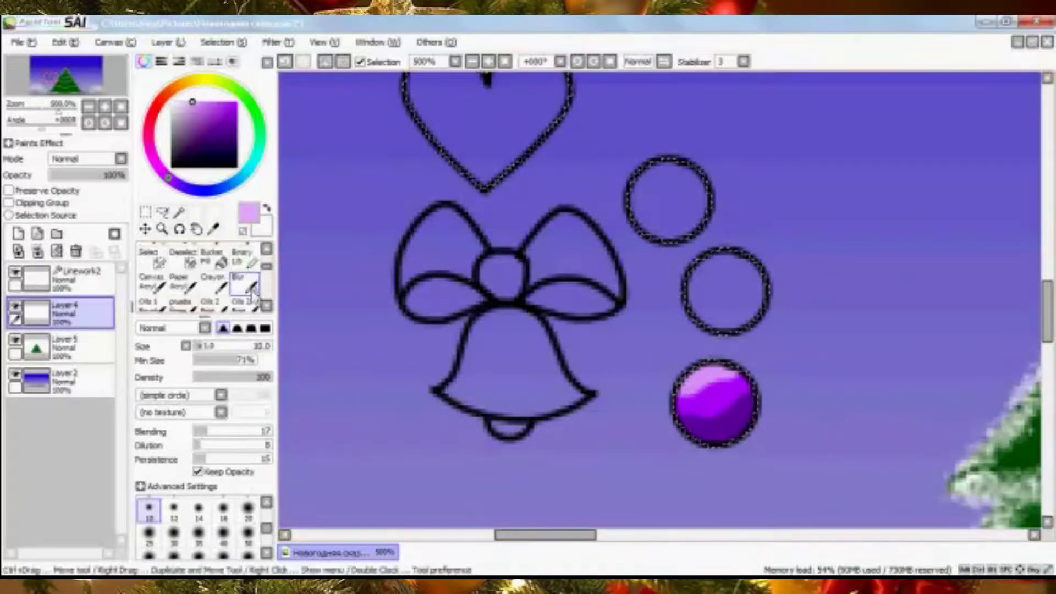
pyautogui.click(244, 284)
pyautogui.scroll(3, 715, 403)
pyautogui.moveTo(590, 354); pyautogui.dragTo(560, 361)
pyautogui.scroll(3, 482, 378)
# Step: Fill the middle circle on Layer4 with bright blue using the Basic Brush
pyautogui.moveTo(169, 178); pyautogui.dragTo(227, 217)
pyautogui.click(238, 102)
pyautogui.rightClick(525, 575)
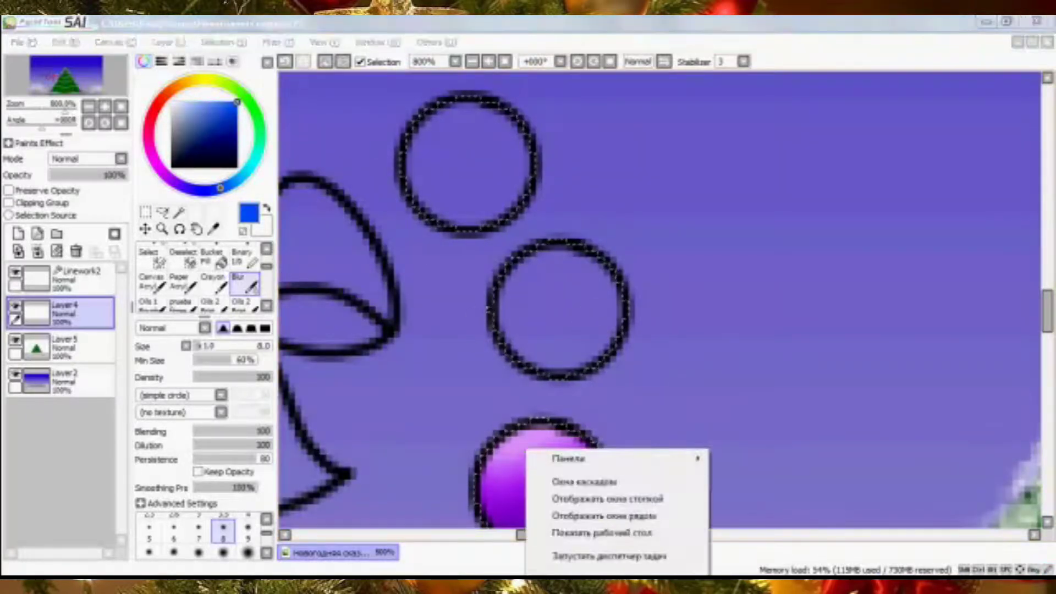
pyautogui.click(611, 332)
pyautogui.scroll(3, 214, 280)
pyautogui.click(214, 279)
pyautogui.moveTo(596, 325)
pyautogui.mouseDown()
pyautogui.moveTo(502, 306)
pyautogui.moveTo(559, 302)
pyautogui.mouseUp()
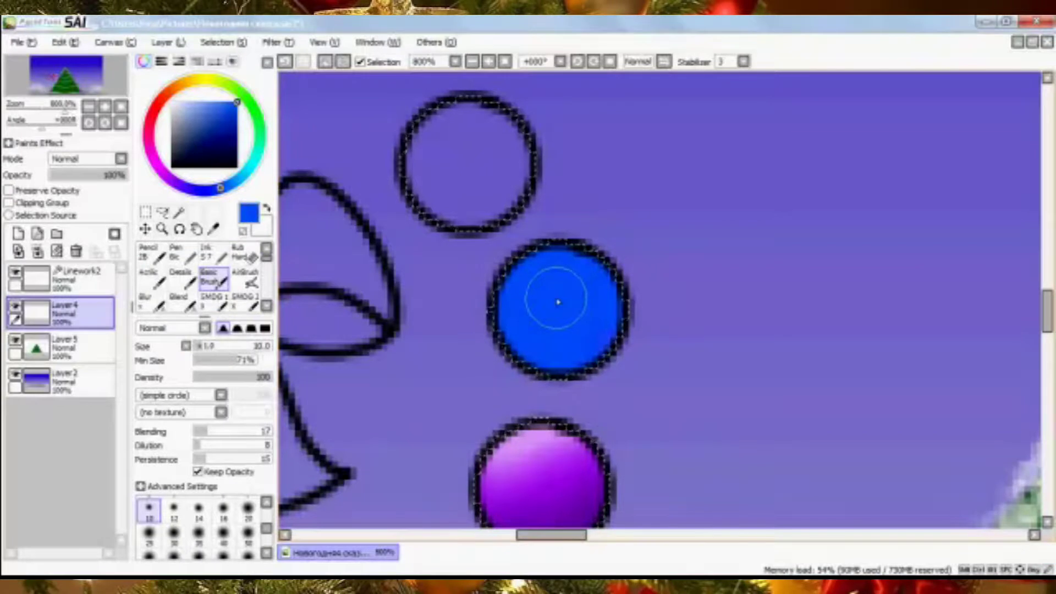
# Step: Shade the blue ball's lower part in darker blue and paint a pale blue highlight near its top
pyautogui.click(235, 126)
pyautogui.moveTo(623, 300)
pyautogui.mouseDown()
pyautogui.moveTo(494, 362)
pyautogui.moveTo(588, 371)
pyautogui.moveTo(620, 330)
pyautogui.mouseUp()
pyautogui.hotkey('ctrl', 'z')
pyautogui.click(188, 101)
pyautogui.moveTo(592, 247); pyautogui.dragTo(507, 278)
# Step: Set the drawing color to bright orange and blend the blue ball's shadow and highlight with the Blur brush at size 8
pyautogui.click(201, 82)
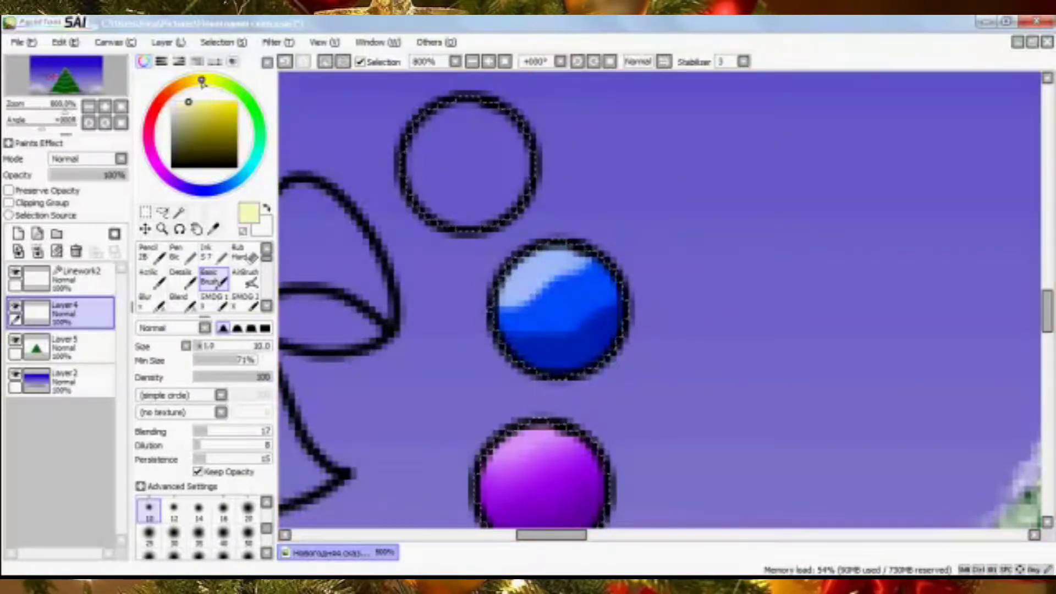
pyautogui.click(182, 84)
pyautogui.press('End')
pyautogui.click(237, 101)
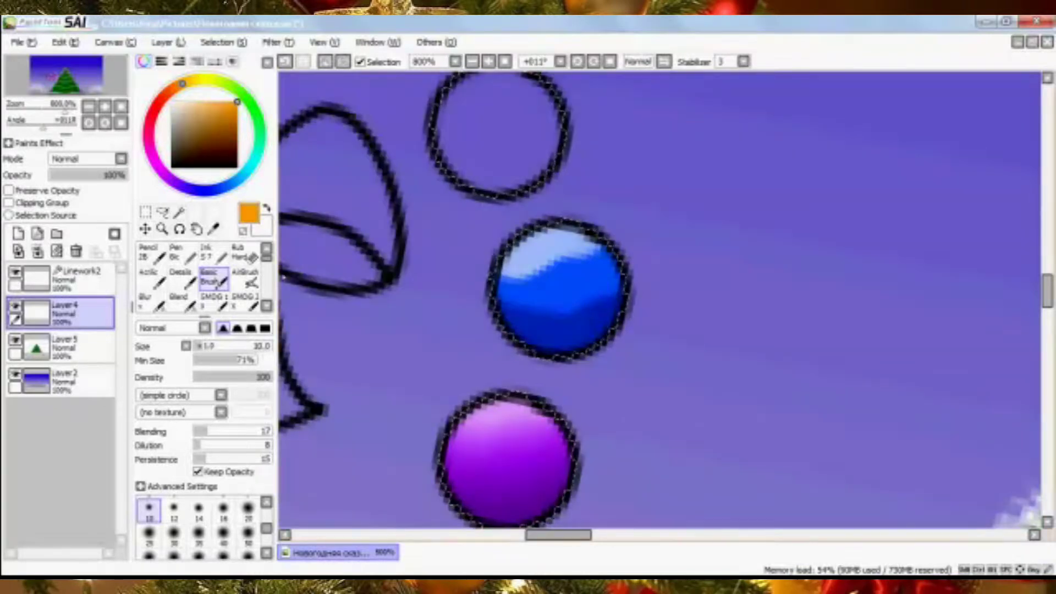
pyautogui.scroll(-3, 245, 281)
pyautogui.click(245, 283)
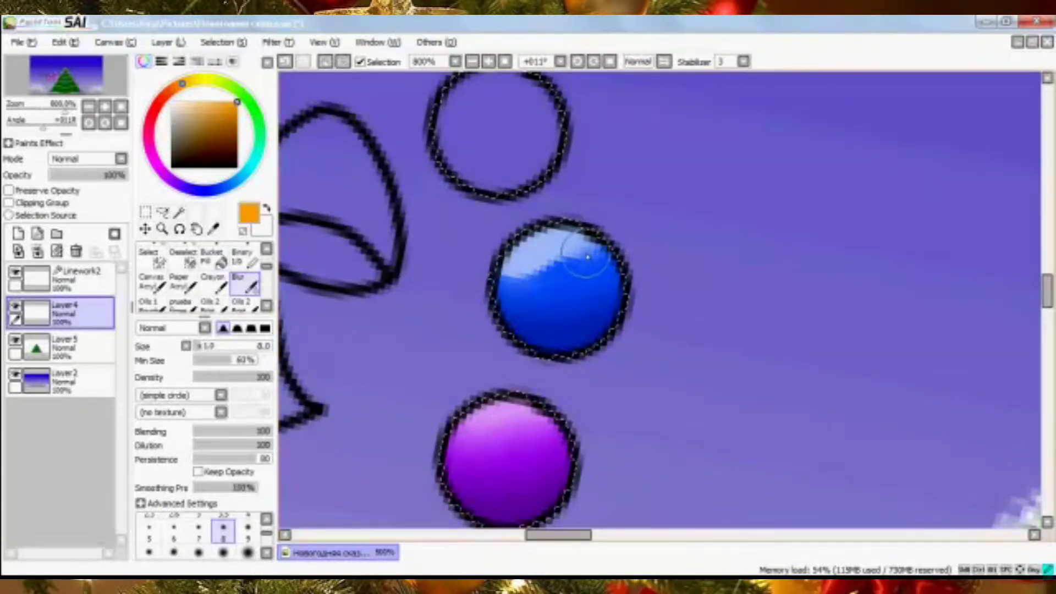
pyautogui.moveTo(538, 279)
pyautogui.mouseDown()
pyautogui.moveTo(478, 269)
pyautogui.moveTo(566, 273)
pyautogui.mouseUp()
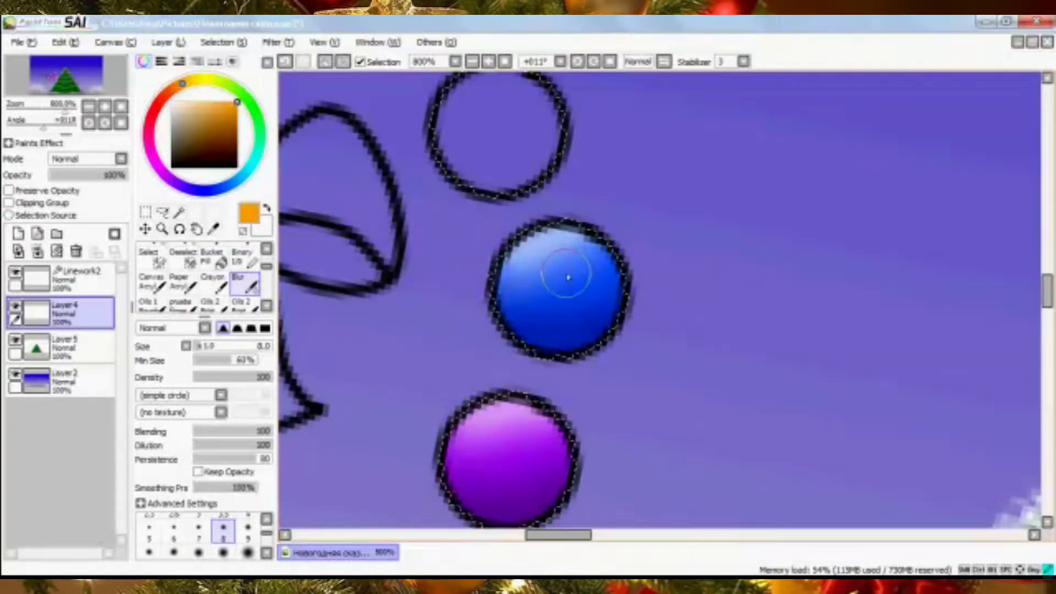
# Step: Fill the uppermost circle with bright orange using the Basic Brush at size 10
pyautogui.scroll(3, 245, 280)
pyautogui.click(214, 279)
pyautogui.press('Up')
pyautogui.press('Up')
pyautogui.moveTo(502, 265)
pyautogui.mouseDown()
pyautogui.moveTo(512, 269)
pyautogui.moveTo(463, 242)
pyautogui.mouseUp()
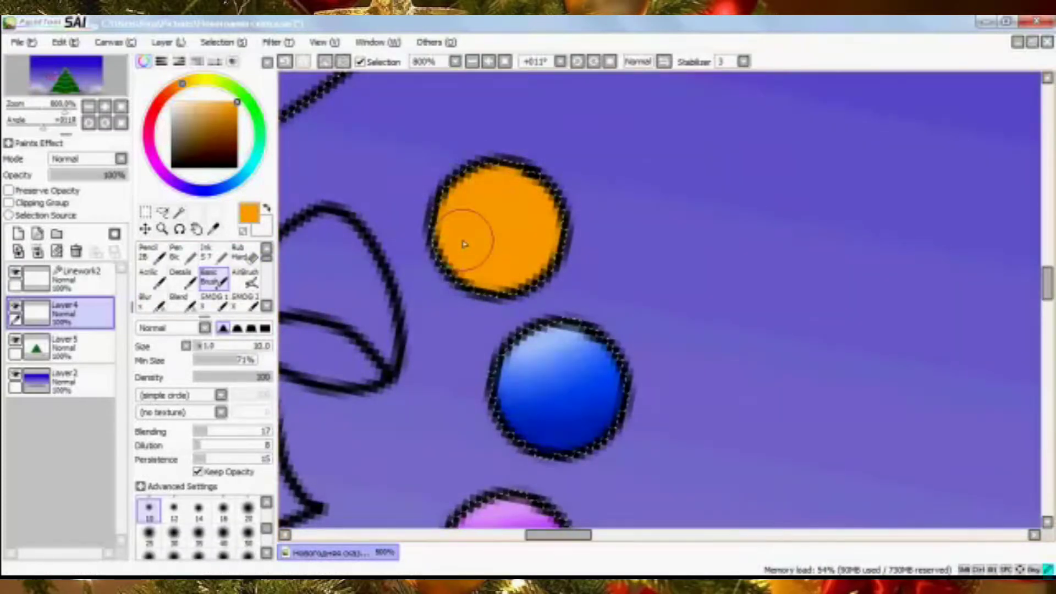
# Step: Shade the orange ball's lower part in dark orange and add a pale orange highlight near its top
pyautogui.click(237, 126)
pyautogui.moveTo(569, 236)
pyautogui.mouseDown()
pyautogui.moveTo(437, 278)
pyautogui.moveTo(499, 286)
pyautogui.moveTo(547, 225)
pyautogui.mouseUp()
pyautogui.hotkey('ctrl', 'z')
pyautogui.click(193, 104)
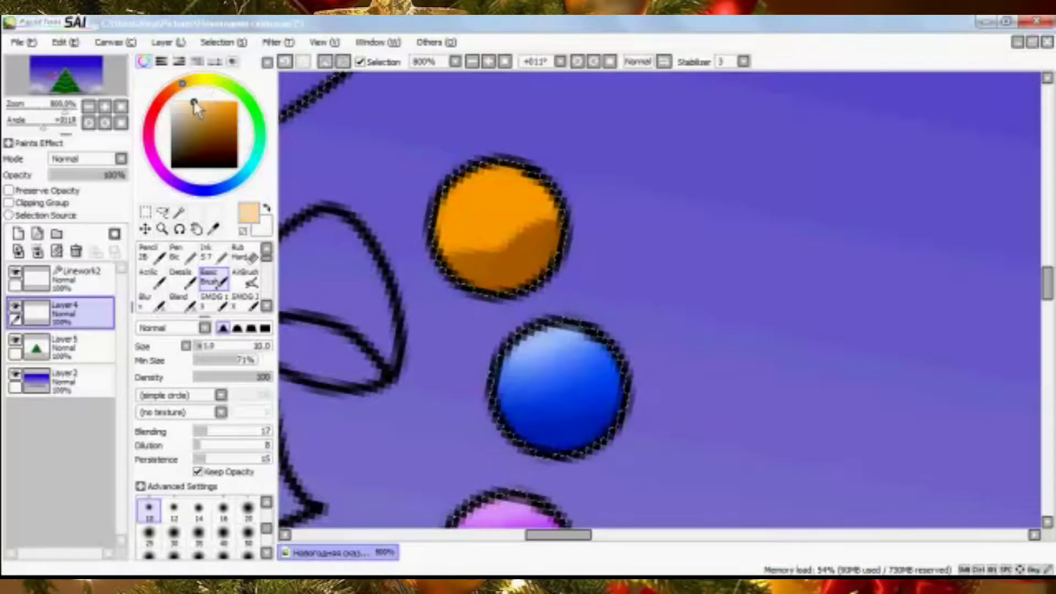
pyautogui.moveTo(444, 198); pyautogui.dragTo(509, 154)
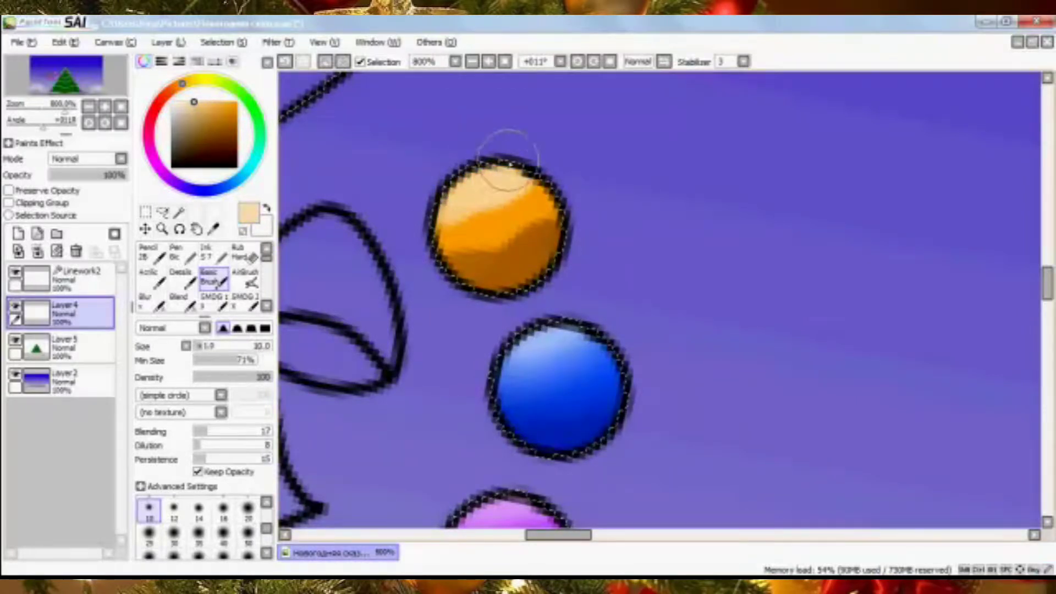
# Step: Blend the orange ball's shadow and highlight smoothly with the Blur brush at size 8
pyautogui.scroll(-3, 245, 281)
pyautogui.click(245, 283)
pyautogui.moveTo(407, 250); pyautogui.dragTo(555, 226)
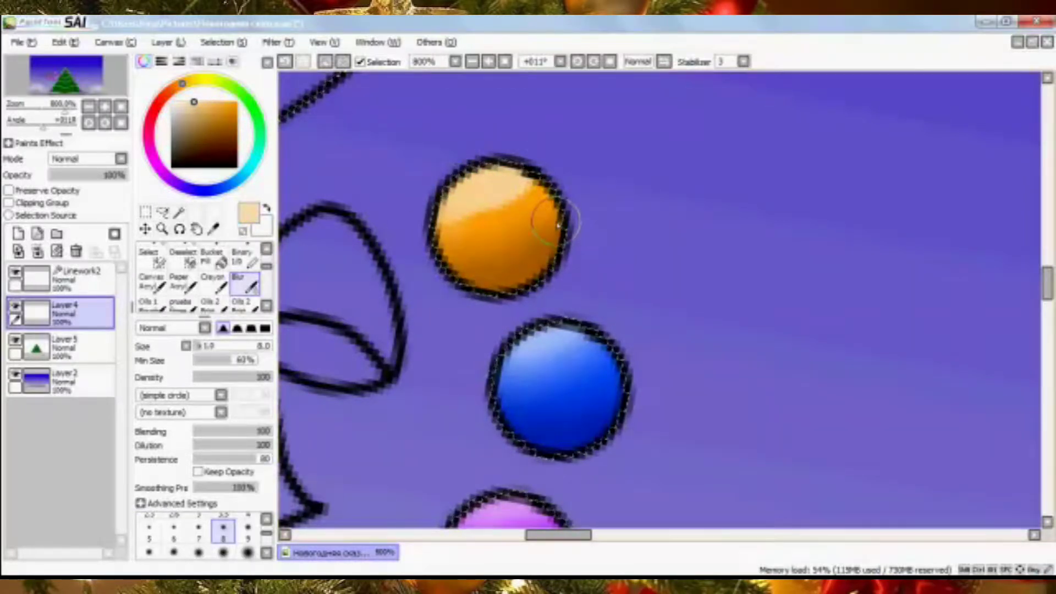
pyautogui.moveTo(423, 218); pyautogui.dragTo(597, 168)
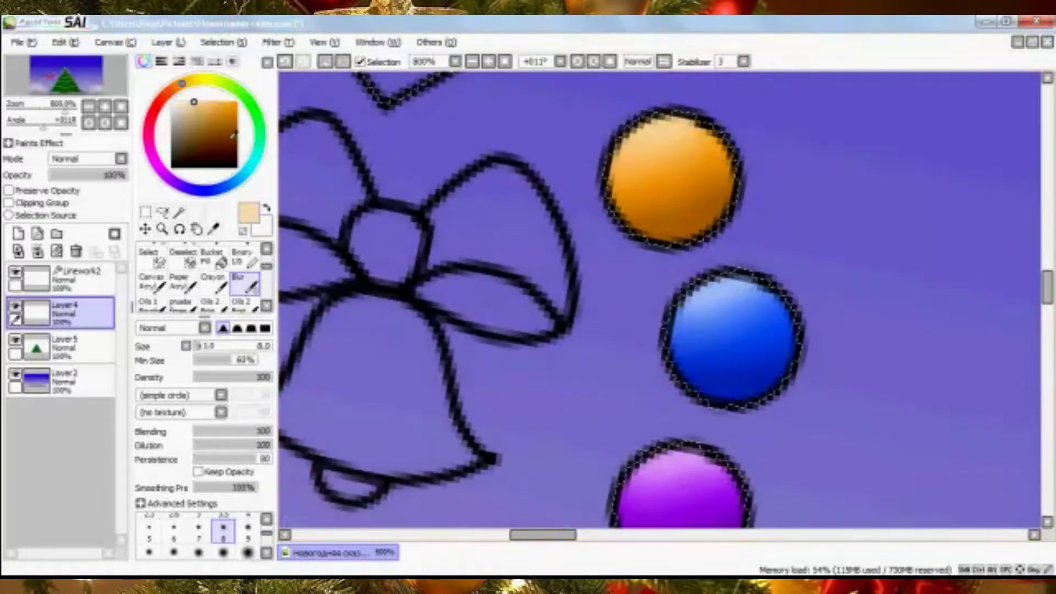
# Step: Fill the whole heart with bright crimson using the Basic Brush at size 10
pyautogui.click(149, 124)
pyautogui.click(237, 102)
pyautogui.moveTo(550, 192); pyautogui.dragTo(597, 414)
pyautogui.press('Home')
pyautogui.scroll(3, 217, 280)
pyautogui.click(217, 282)
pyautogui.moveTo(575, 380)
pyautogui.mouseDown()
pyautogui.moveTo(590, 220)
pyautogui.moveTo(576, 392)
pyautogui.mouseUp()
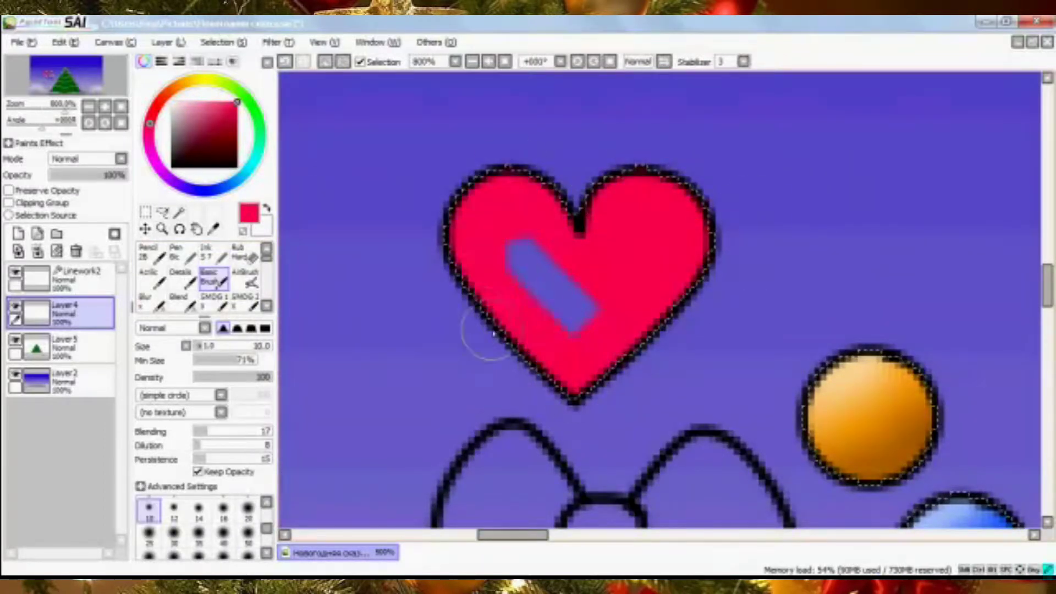
pyautogui.moveTo(514, 250); pyautogui.dragTo(589, 324)
# Step: Paint dark red shading along the heart's inner edges and blend it into the crimson with the Blur brush
pyautogui.click(237, 123)
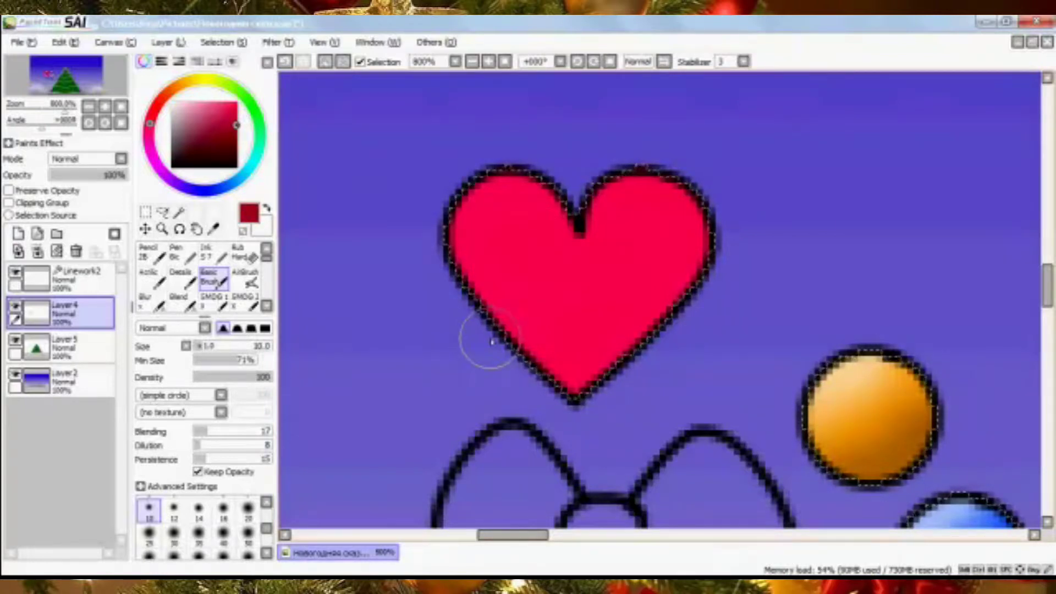
pyautogui.moveTo(466, 283)
pyautogui.mouseDown()
pyautogui.moveTo(642, 326)
pyautogui.moveTo(497, 293)
pyautogui.mouseUp()
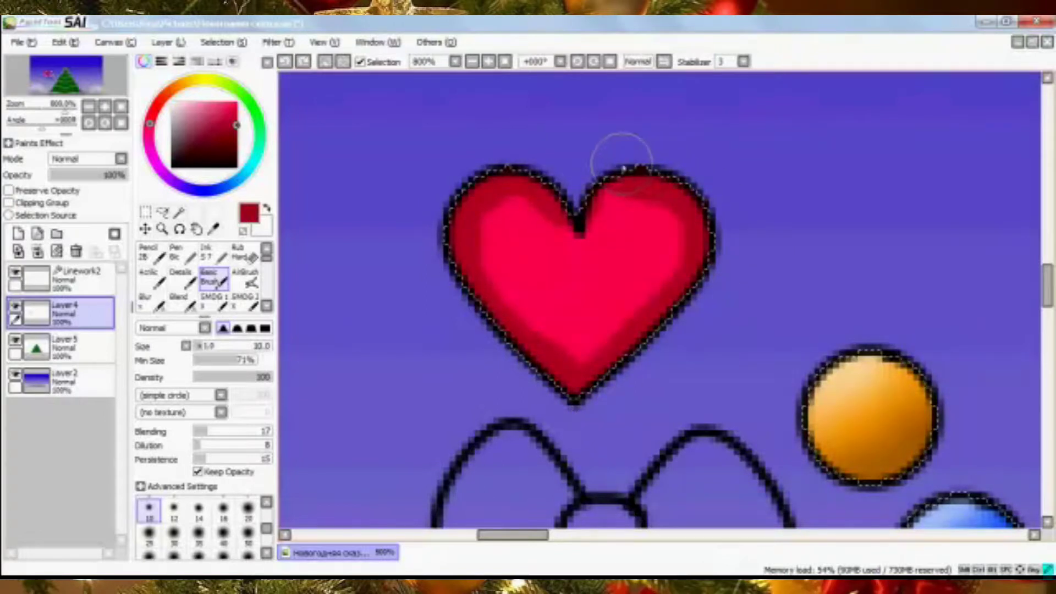
pyautogui.click(268, 274)
pyautogui.click(246, 284)
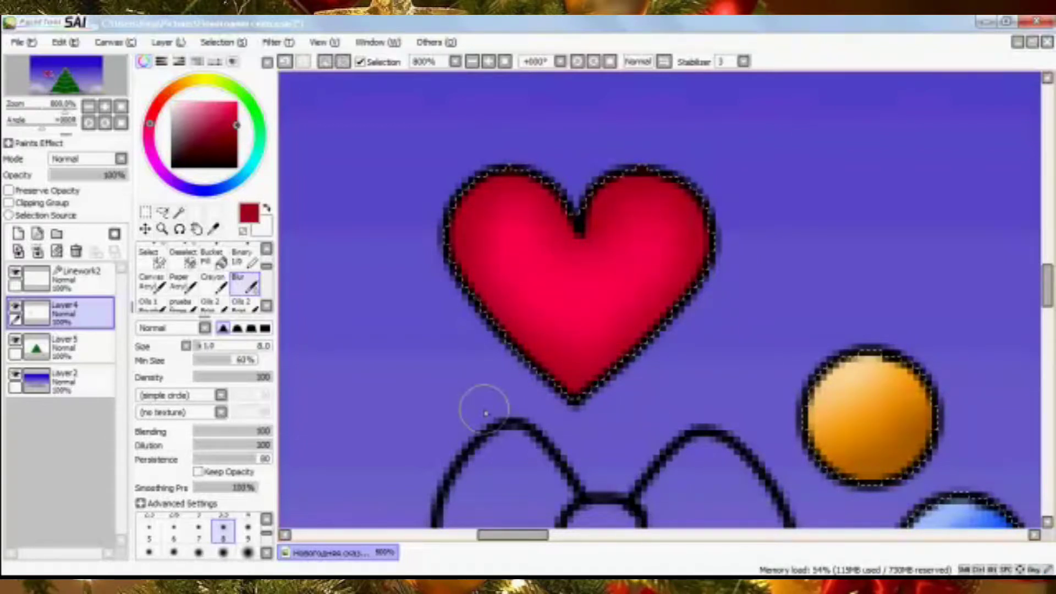
# Step: Paint pale pink highlights on top of both heart lobes with the Basic Brush, redoing them once, and soften them with the Blur brush
pyautogui.click(268, 259)
pyautogui.click(214, 281)
pyautogui.click(174, 102)
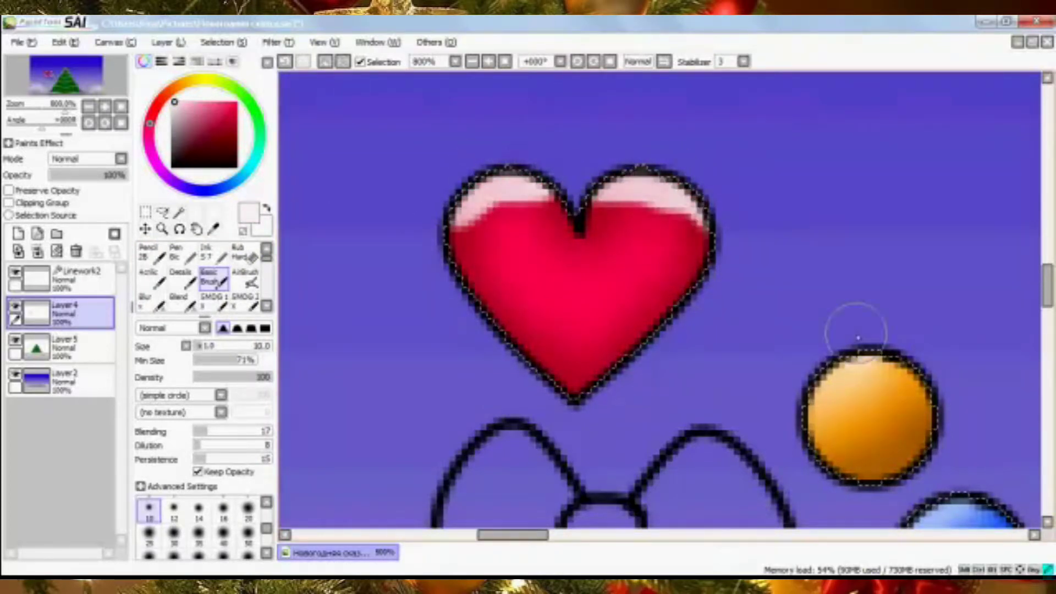
pyautogui.click(284, 62)
pyautogui.moveTo(698, 187); pyautogui.dragTo(487, 160)
pyautogui.click(268, 290)
pyautogui.click(245, 283)
pyautogui.moveTo(699, 212)
pyautogui.mouseDown()
pyautogui.moveTo(452, 215)
pyautogui.moveTo(728, 223)
pyautogui.mouseUp()
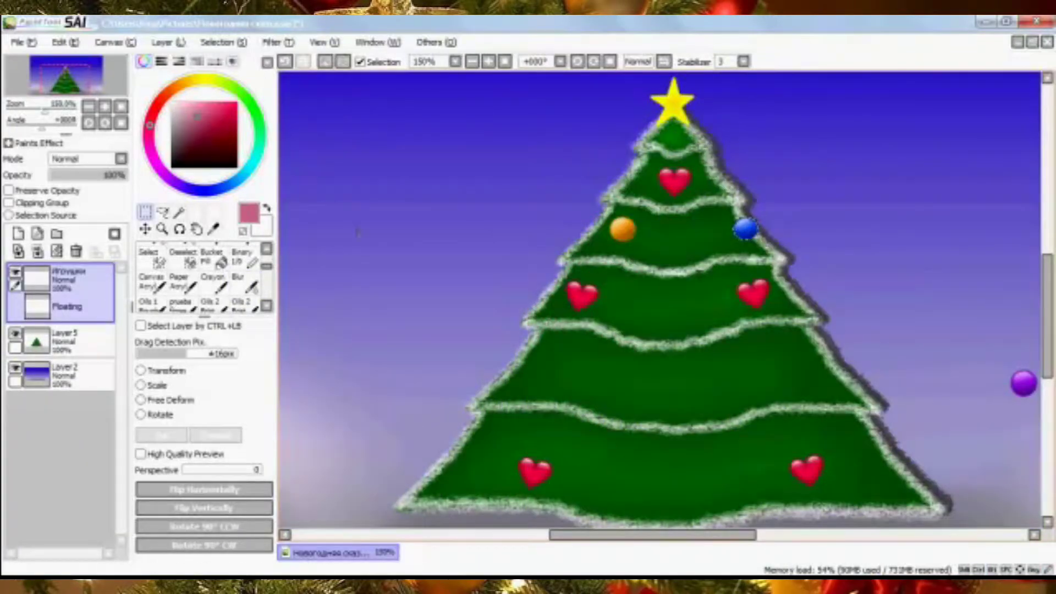
# Step: Place the blue ball at the tree's right edge beside the second tier and add a pasted copy diagonally below it
pyautogui.hotkey('ctrl', 't')
pyautogui.press('Return')
pyautogui.hotkey('ctrl', 'd')
pyautogui.moveTo(746, 228); pyautogui.dragTo(727, 249)
pyautogui.hotkey('ctrl', 'v')
pyautogui.hotkey('ctrl', 't')
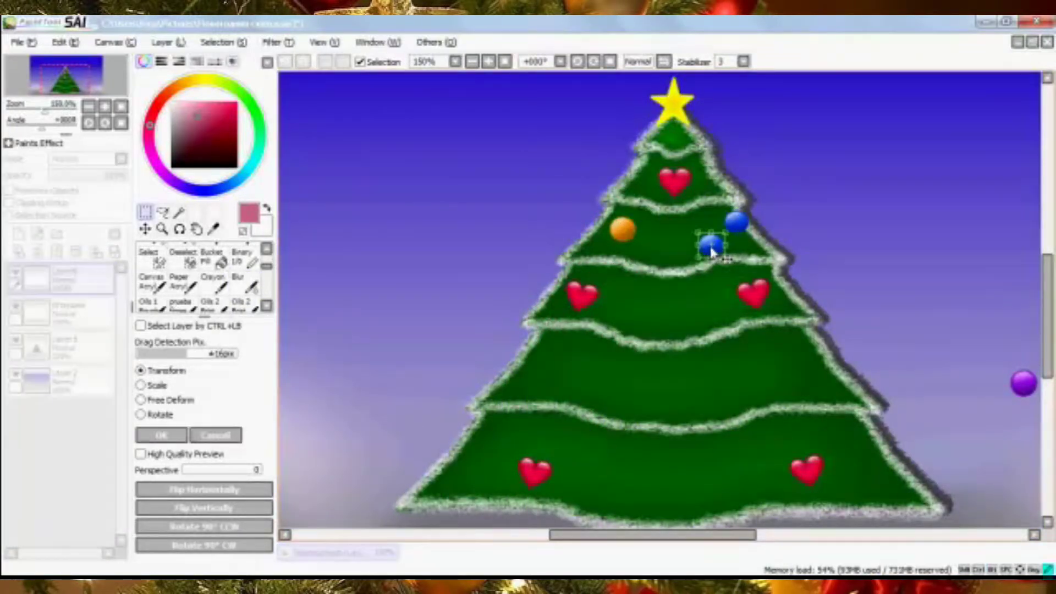
pyautogui.scroll(2, 722, 236)
pyautogui.click(161, 435)
# Step: Paste two more blue balls and line them up diagonally toward the lower left as part of the garland
pyautogui.hotkey('ctrl', 'v')
pyautogui.click(175, 371)
pyautogui.moveTo(776, 228); pyautogui.dragTo(697, 285)
pyautogui.hotkey('ctrl', 'v')
pyautogui.click(175, 372)
pyautogui.moveTo(776, 228); pyautogui.dragTo(671, 305)
pyautogui.press('Return')
# Step: Extend the bead garland with further pasted blue balls running down toward the tree's left edge
pyautogui.hotkey('ctrl', 'v')
pyautogui.hotkey('ctrl', 't')
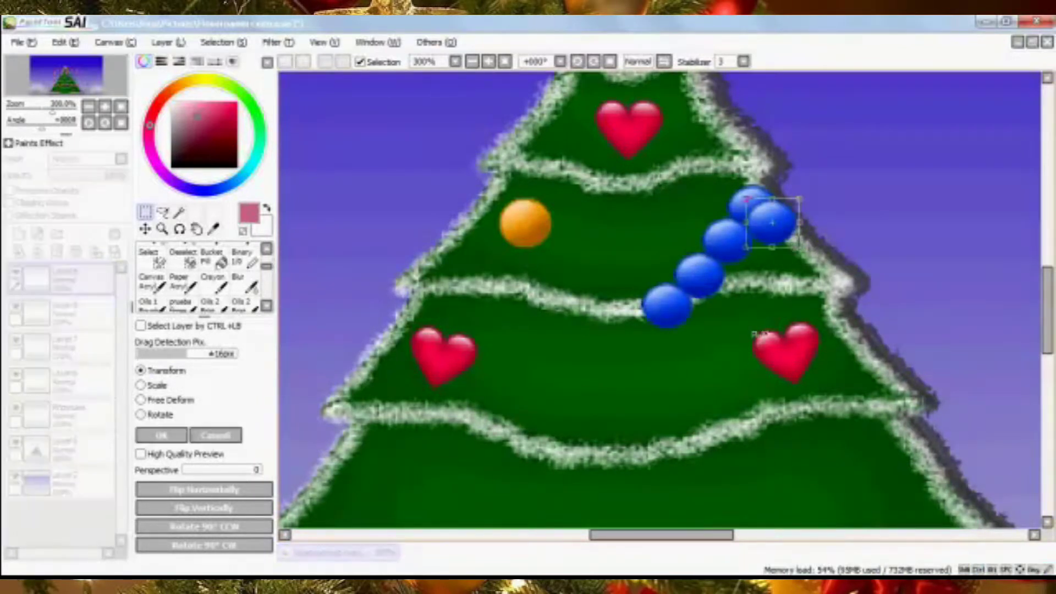
pyautogui.moveTo(792, 231); pyautogui.dragTo(650, 342)
pyautogui.press('Return')
pyautogui.hotkey('ctrl', 't')
pyautogui.moveTo(770, 222); pyautogui.dragTo(547, 380)
pyautogui.press('Return')
pyautogui.hotkey('ctrl', 't')
pyautogui.press('Return')
pyautogui.hotkey('ctrl', 't')
pyautogui.moveTo(770, 223); pyautogui.dragTo(514, 399)
pyautogui.press('Return')
pyautogui.hotkey('ctrl', 't')
# Step: Draw a snowflake's vertical and two diagonal spokes in white on the empty sky with the pencil at size 12
pyautogui.moveTo(547, 181); pyautogui.dragTo(548, 378)
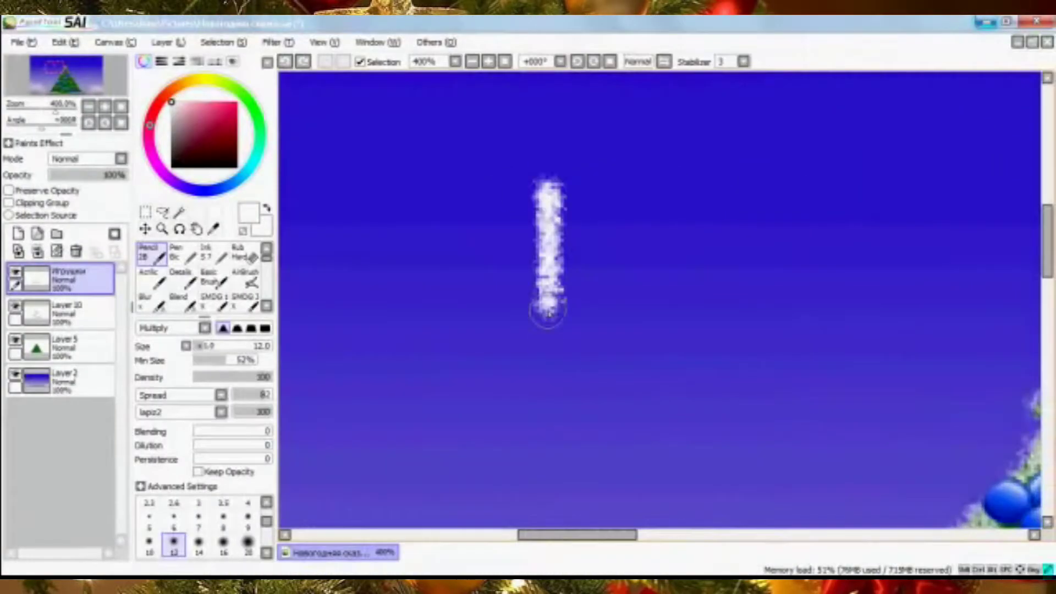
pyautogui.moveTo(448, 379); pyautogui.dragTo(633, 196)
pyautogui.moveTo(637, 363); pyautogui.dragTo(467, 192)
pyautogui.moveTo(549, 177); pyautogui.dragTo(549, 390)
pyautogui.hotkey('ctrl', 'z')
pyautogui.moveTo(550, 177); pyautogui.dragTo(550, 192)
pyautogui.moveTo(549, 371); pyautogui.dragTo(548, 406)
# Step: Extend the snowflake's diagonal spokes and draw a horizontal spoke through its center, redrawing the horizontal one shorter
pyautogui.moveTo(658, 377); pyautogui.dragTo(625, 342)
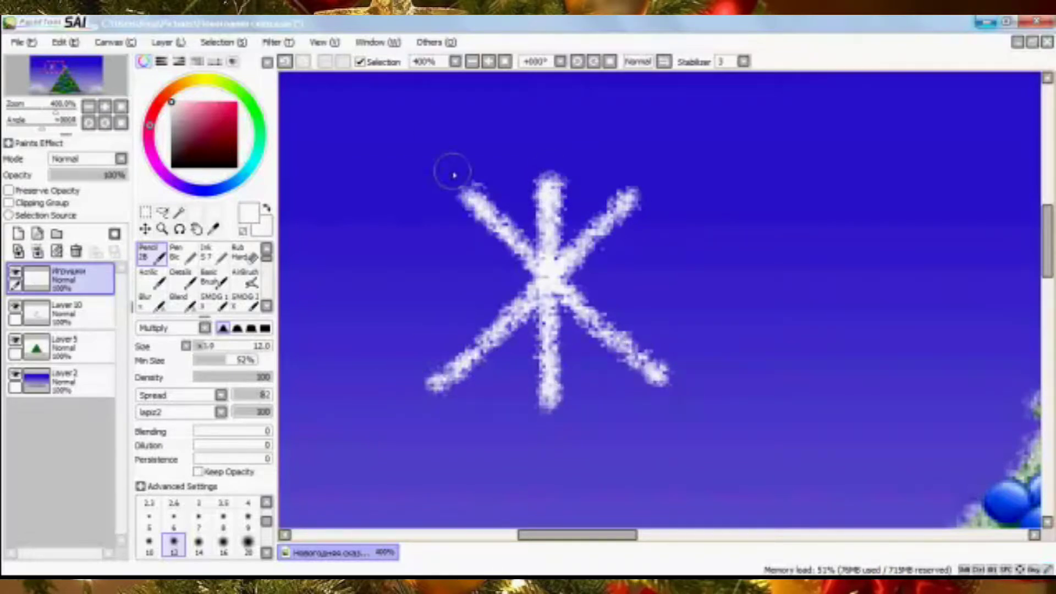
pyautogui.moveTo(454, 175); pyautogui.dragTo(503, 231)
pyautogui.moveTo(657, 177); pyautogui.dragTo(618, 217)
pyautogui.moveTo(706, 285); pyautogui.dragTo(414, 290)
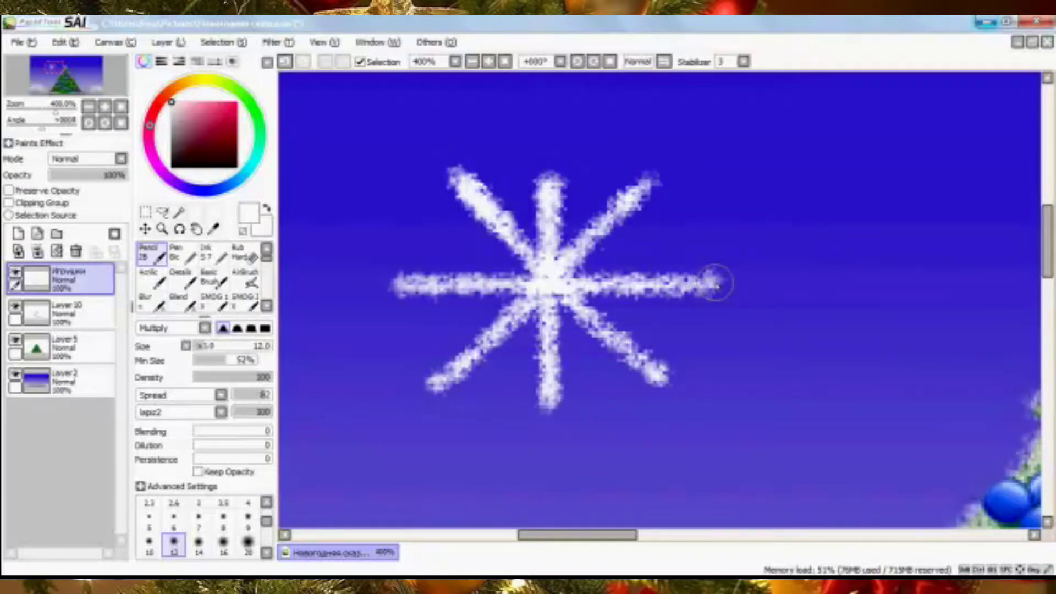
pyautogui.hotkey('ctrl', 'z')
pyautogui.hotkey('ctrl', 'z')
pyautogui.moveTo(688, 284); pyautogui.dragTo(412, 283)
# Step: Add short angled white branches between the snowflake's spokes with the pencil at size 9
pyautogui.press('pageup')
pyautogui.press('pageup')
pyautogui.click(243, 526)
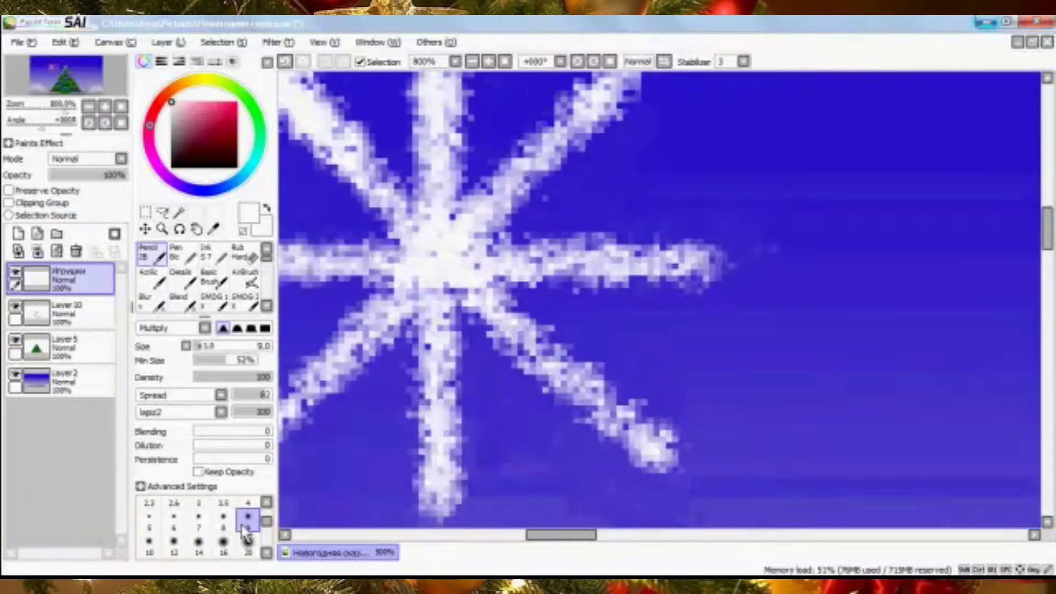
pyautogui.press('Left')
pyautogui.press('Left')
pyautogui.press('Left')
pyautogui.press('Up')
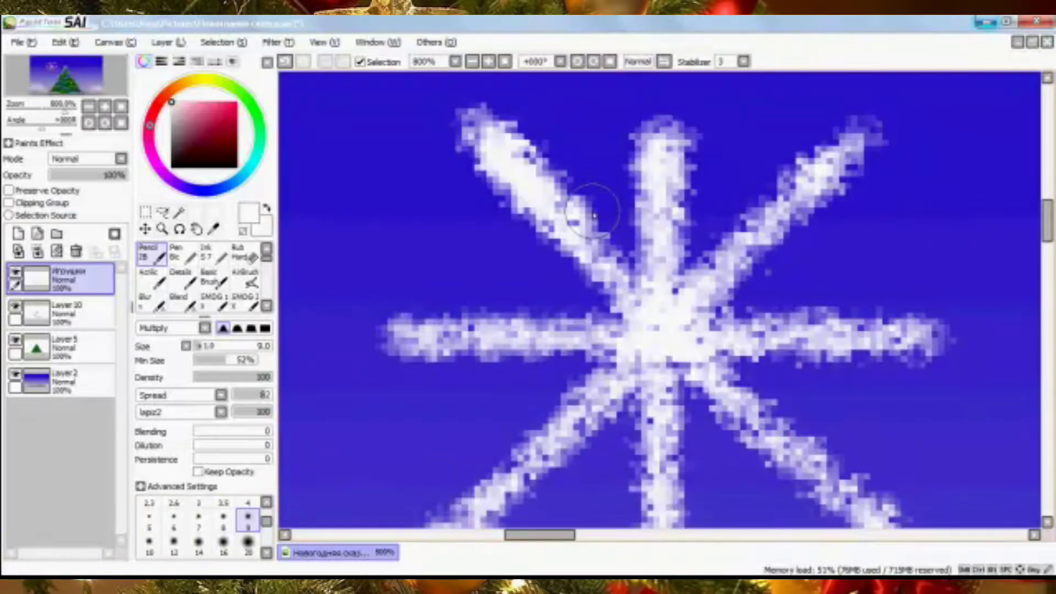
pyautogui.moveTo(576, 149); pyautogui.dragTo(643, 218)
pyautogui.moveTo(689, 198); pyautogui.dragTo(725, 163)
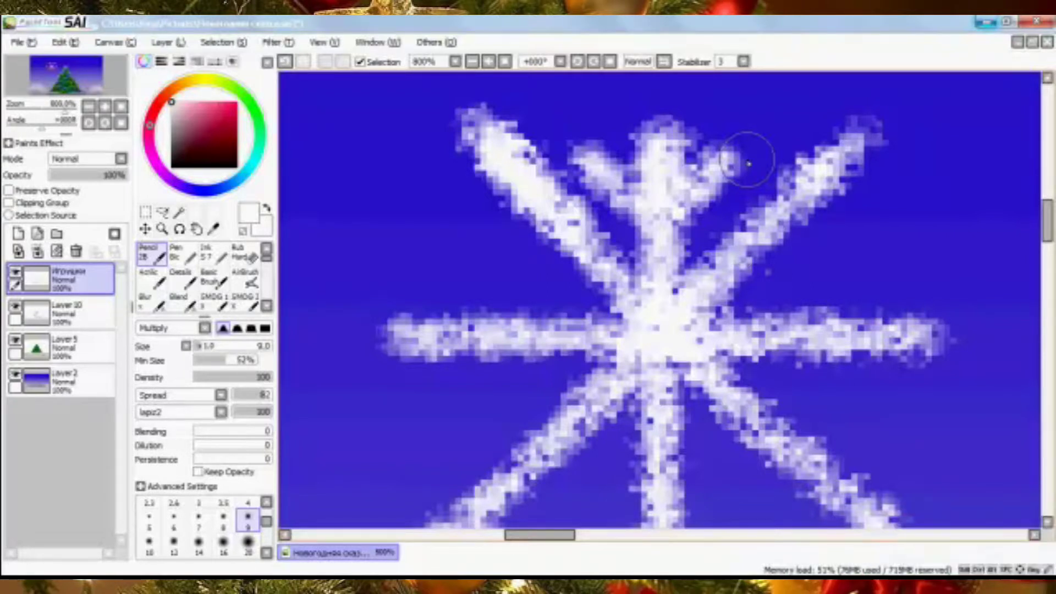
pyautogui.moveTo(762, 155)
pyautogui.mouseDown()
pyautogui.moveTo(798, 242)
pyautogui.moveTo(848, 237)
pyautogui.mouseUp()
pyautogui.moveTo(853, 279)
pyautogui.mouseDown()
pyautogui.moveTo(818, 321)
pyautogui.moveTo(860, 405)
pyautogui.moveTo(843, 387)
pyautogui.moveTo(810, 380)
pyautogui.moveTo(762, 420)
pyautogui.moveTo(762, 458)
pyautogui.moveTo(643, 394)
pyautogui.moveTo(582, 453)
pyautogui.moveTo(551, 383)
pyautogui.moveTo(485, 317)
pyautogui.moveTo(509, 235)
pyautogui.moveTo(490, 215)
pyautogui.mouseUp()
# Step: Select one half of the snowflake with a rectangular selection, delete it and deselect
pyautogui.scroll(-1, 868, 400)
pyautogui.scroll(-1, 756, 453)
pyautogui.scroll(-1, 489, 216)
pyautogui.press('Up')
pyautogui.press('Up')
pyautogui.click(145, 212)
pyautogui.moveTo(413, 107); pyautogui.dragTo(823, 289)
pyautogui.press('Delete')
pyautogui.hotkey('ctrl', 'd')
# Step: Copy and paste the remaining snowflake half, flip it vertically and align it to complete a symmetrical snowflake
pyautogui.press('Down')
pyautogui.moveTo(850, 228)
pyautogui.mouseDown()
pyautogui.moveTo(521, 491)
pyautogui.moveTo(402, 493)
pyautogui.mouseUp()
pyautogui.hotkey('ctrl', 'c')
pyautogui.hotkey('ctrl', 'v')
pyautogui.click(231, 507)
pyautogui.click(141, 385)
pyautogui.moveTo(567, 397)
pyautogui.mouseDown()
pyautogui.moveTo(566, 174)
pyautogui.moveTo(565, 196)
pyautogui.mouseUp()
pyautogui.press('Return')
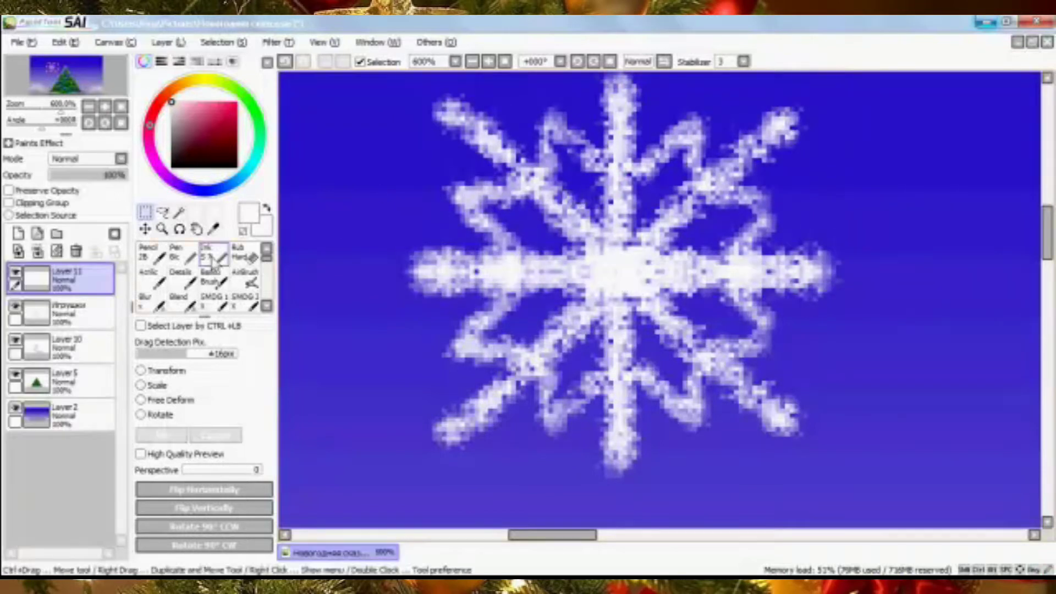
# Step: Merge the flipped half into the layer below and erase a small round hole at the snowflake's center with a size 7 eraser
pyautogui.hotkey('ctrl', 'e')
pyautogui.click(244, 254)
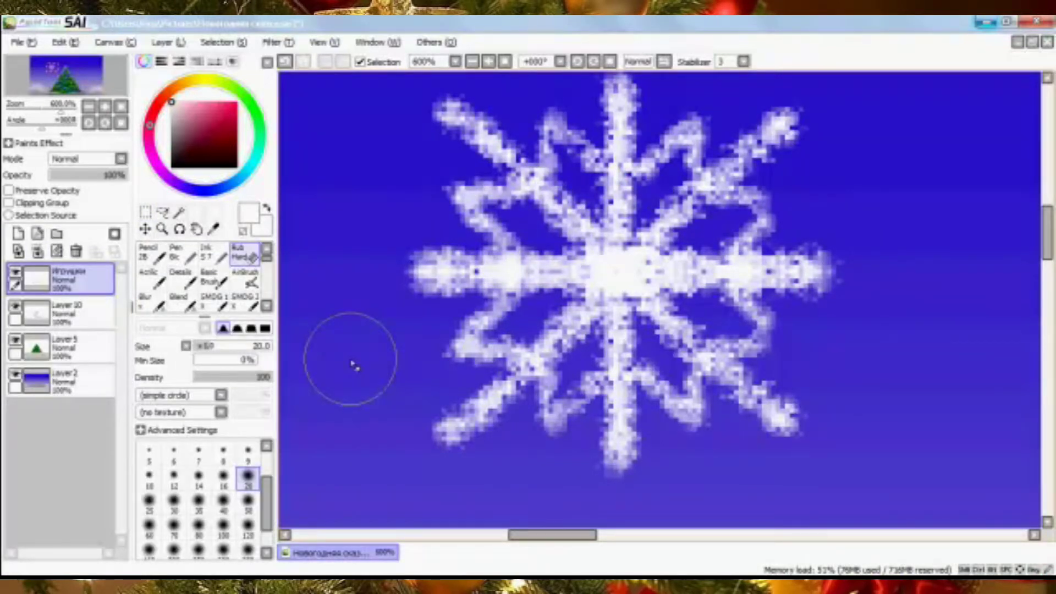
pyautogui.click(198, 454)
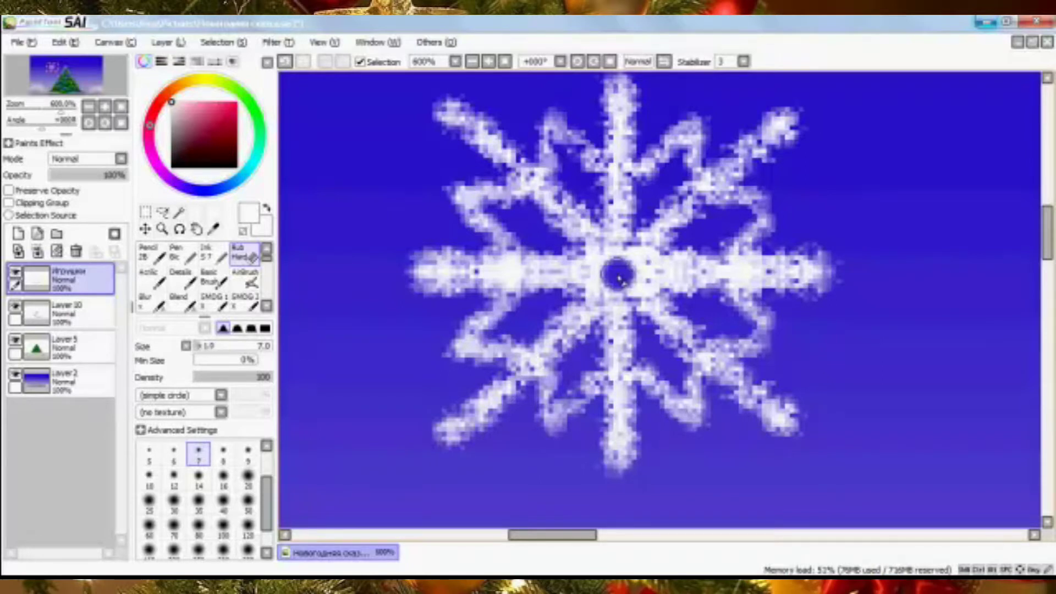
# Step: Select the snowflake, scale it down and move it onto the tree between the upper orange and purple balls
pyautogui.scroll(-2, 619, 279)
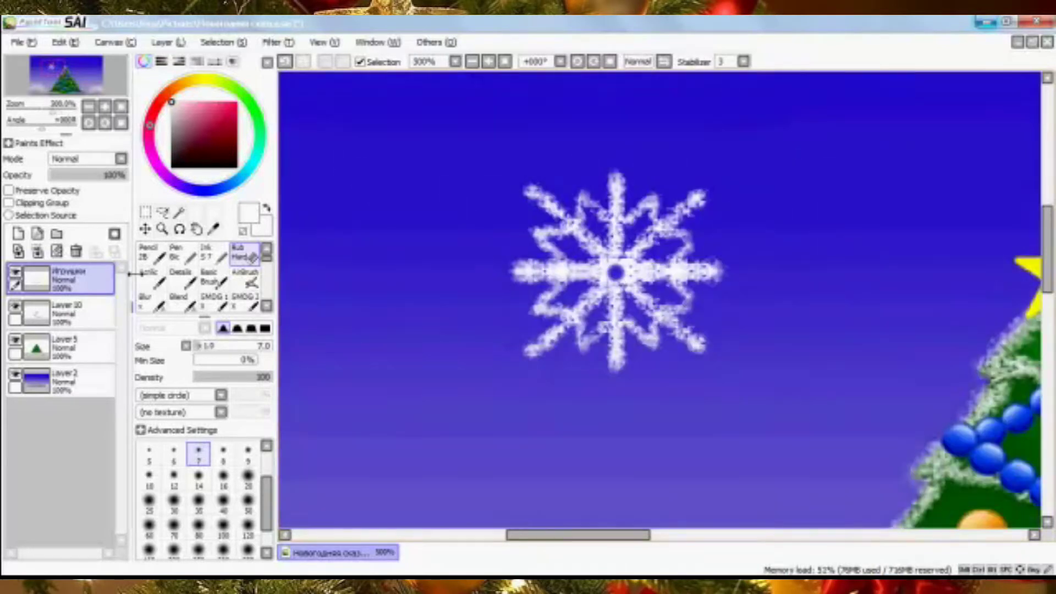
pyautogui.press('m')
pyautogui.moveTo(500, 146); pyautogui.dragTo(777, 421)
pyautogui.click(170, 387)
pyautogui.scroll(-1, 171, 389)
pyautogui.moveTo(707, 208); pyautogui.dragTo(911, 480)
pyautogui.press('Return')
pyautogui.moveTo(911, 479); pyautogui.dragTo(736, 255)
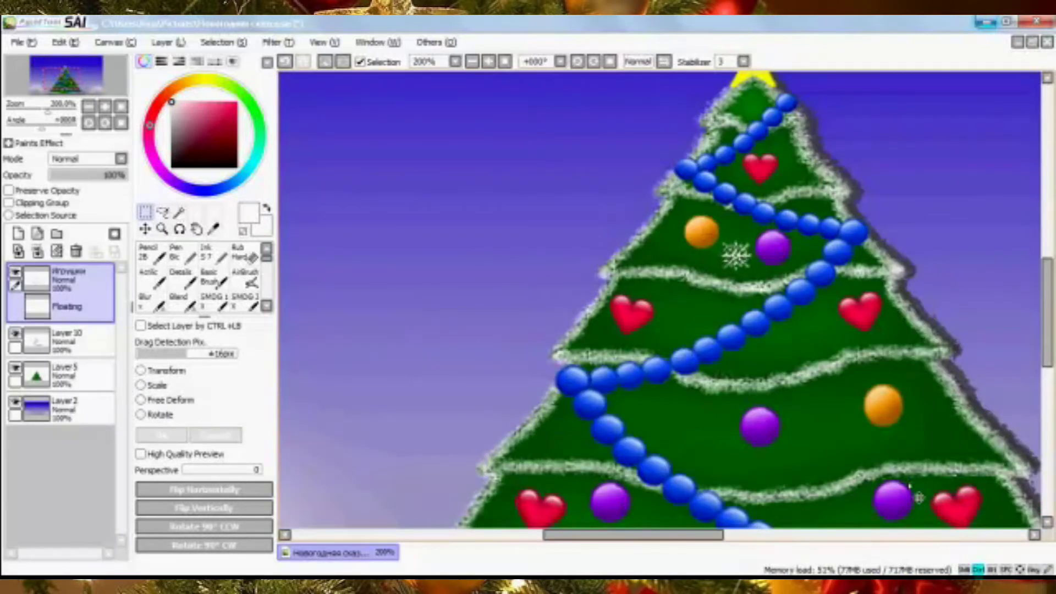
pyautogui.hotkey('ctrl', 'd')
# Step: Paste a snowflake copy and place it on the tree to the left of the upper orange ball
pyautogui.hotkey('ctrl', 'v')
pyautogui.hotkey('ctrl', 't')
pyautogui.moveTo(731, 263); pyautogui.dragTo(660, 250)
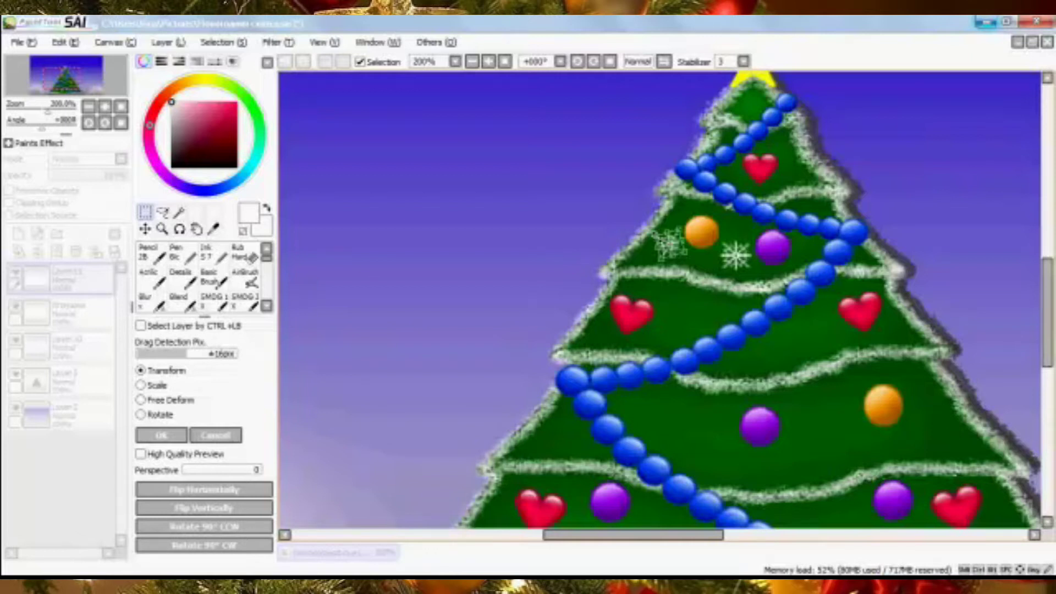
pyautogui.press('Return')
# Step: Paste another snowflake copy, tilt it slightly and place it to the right of the topmost heart
pyautogui.scroll(2, 683, 246)
pyautogui.moveTo(851, 332); pyautogui.dragTo(607, 499)
pyautogui.hotkey('ctrl', 'v')
pyautogui.hotkey('ctrl', 't')
pyautogui.moveTo(590, 442); pyautogui.dragTo(699, 277)
pyautogui.moveTo(713, 319); pyautogui.dragTo(709, 304)
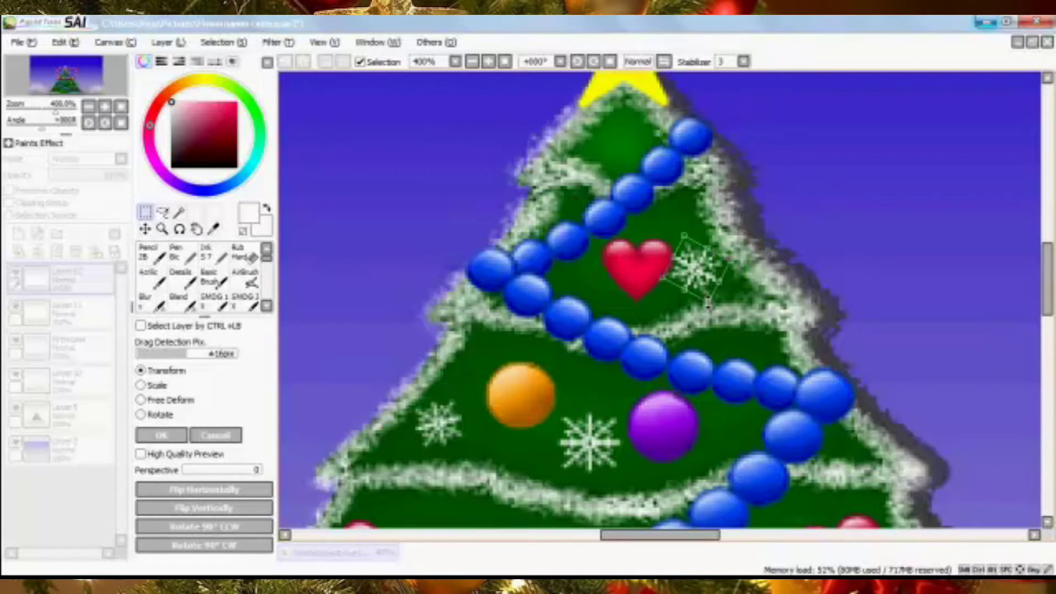
pyautogui.press('Return')
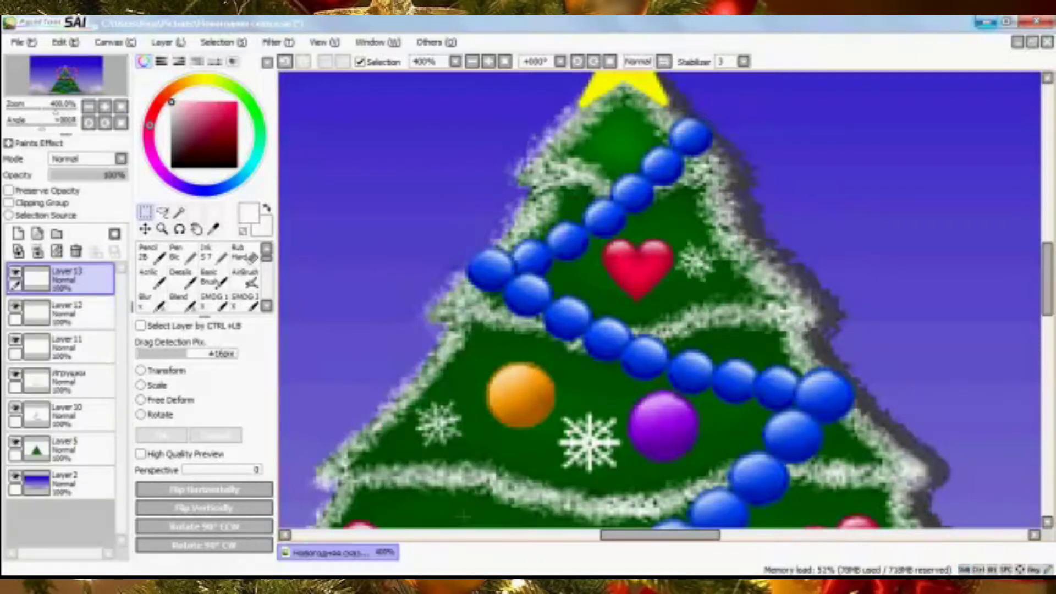